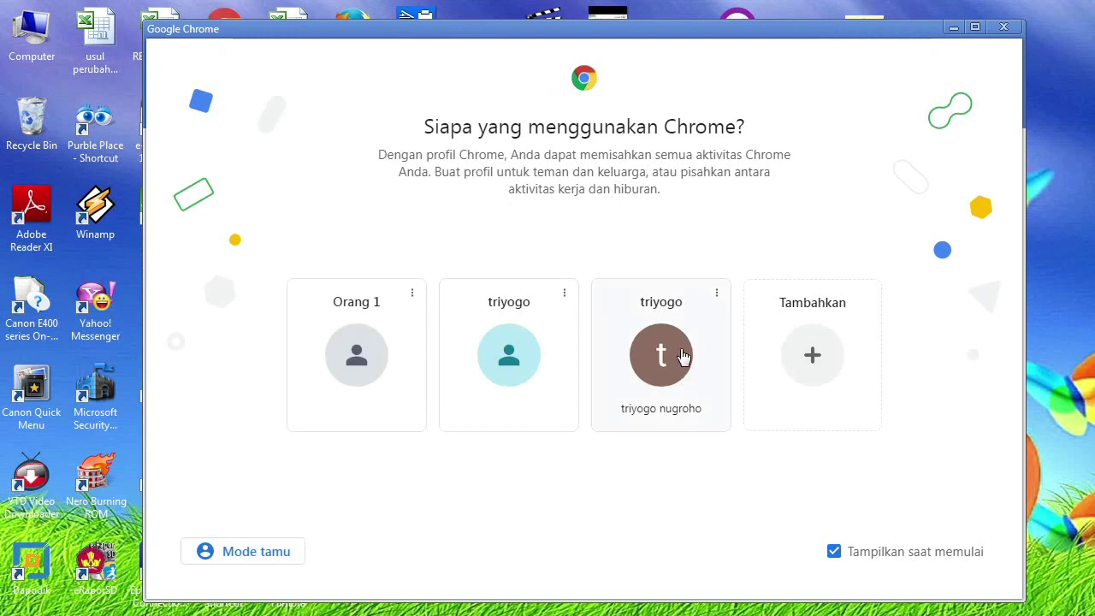
Step: Open the Dapodik application at localhost:5774, sign in for 2021/2022 Genap and enter as Operator Sekolah of SMP N 2 KATIBUNG
click(681, 358)
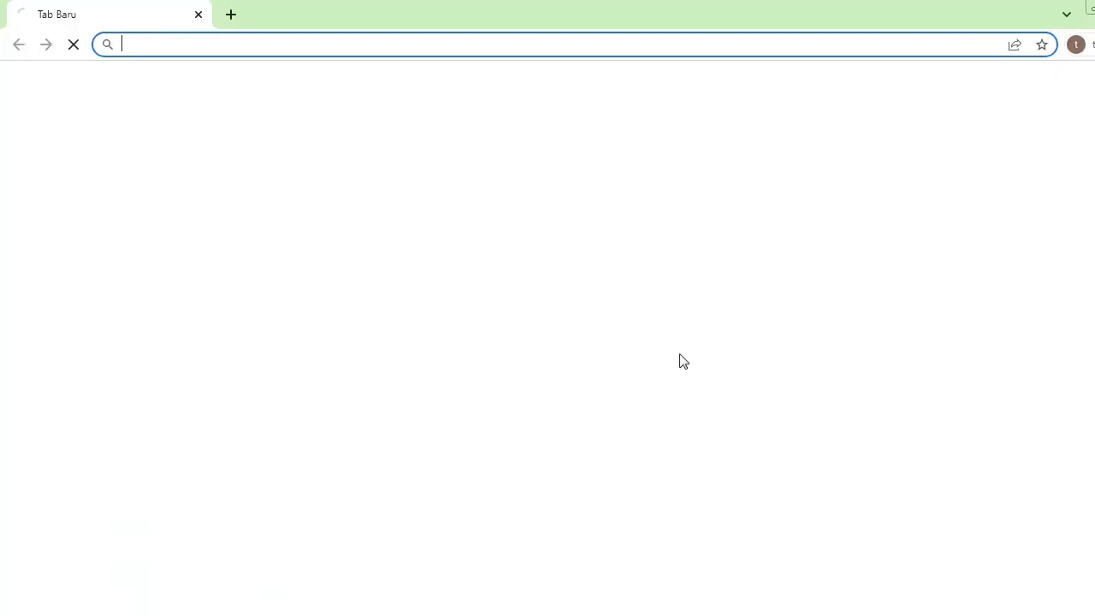
click(378, 52)
text(localhost:5774)
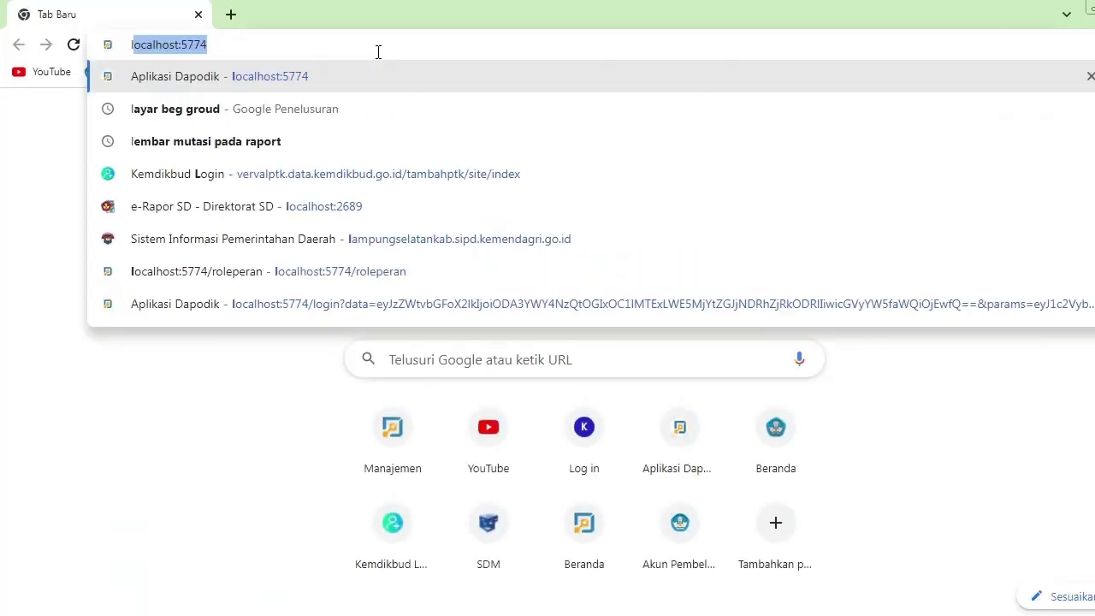
key(Return)
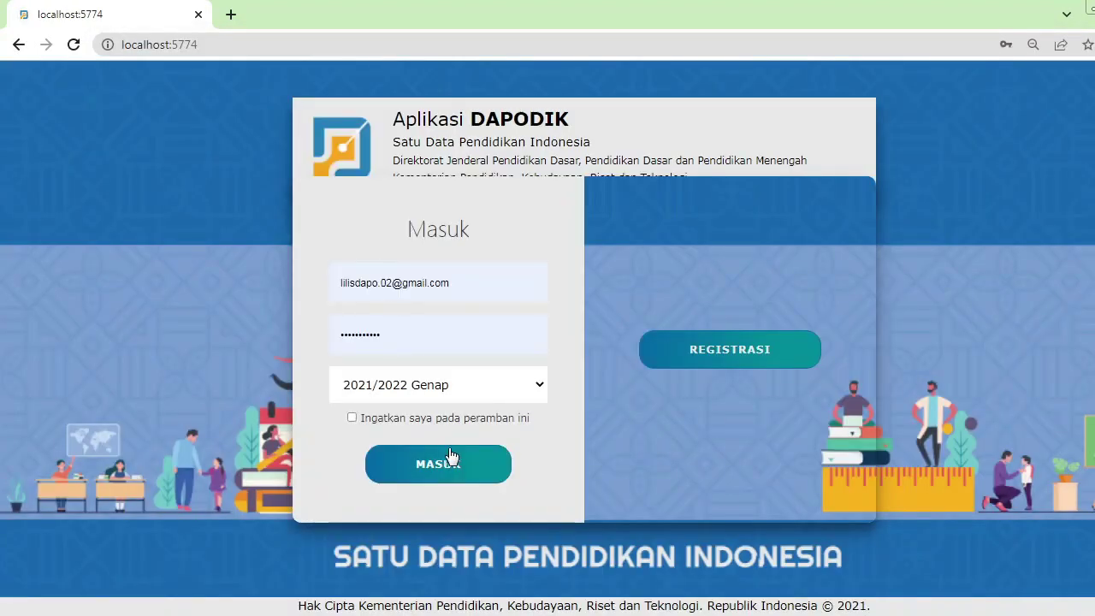
click(455, 464)
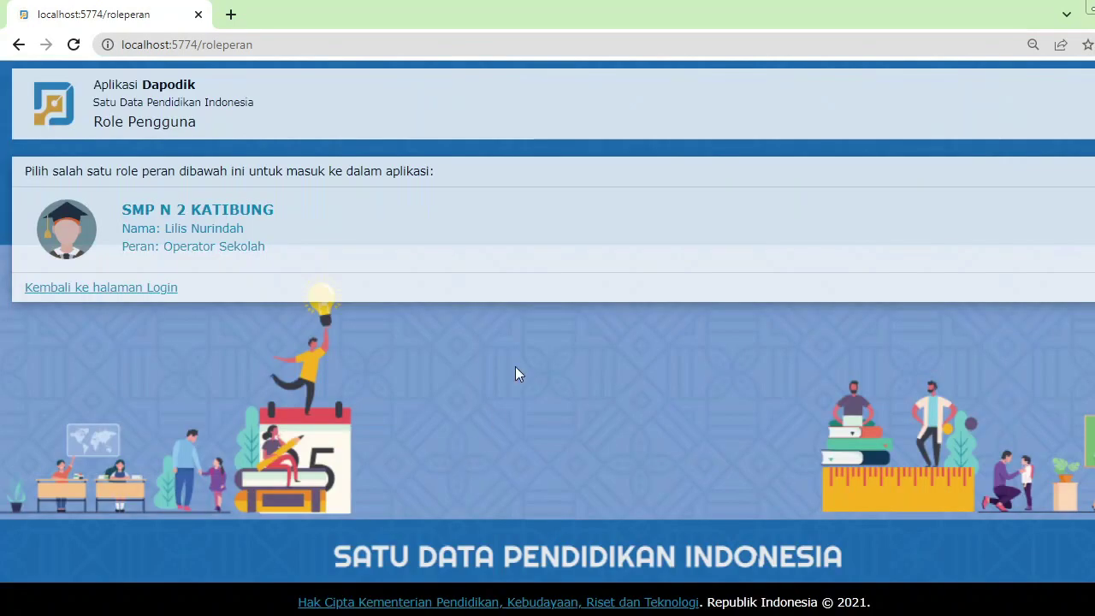
click(231, 248)
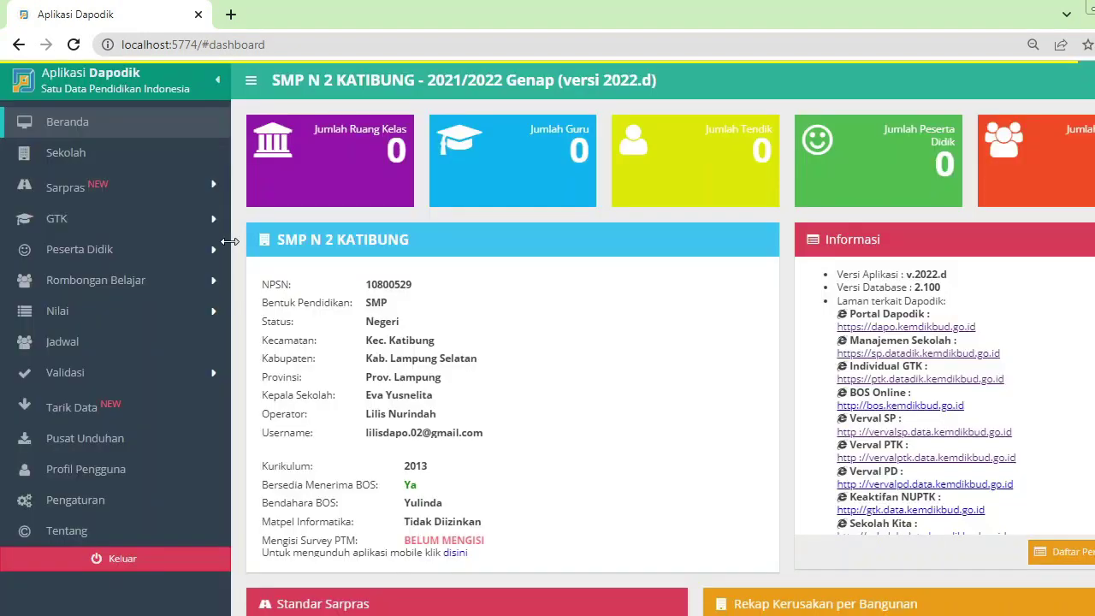
Step: Run the local validation (Validasi Lokal) and examine the Sarpras validation findings
click(103, 372)
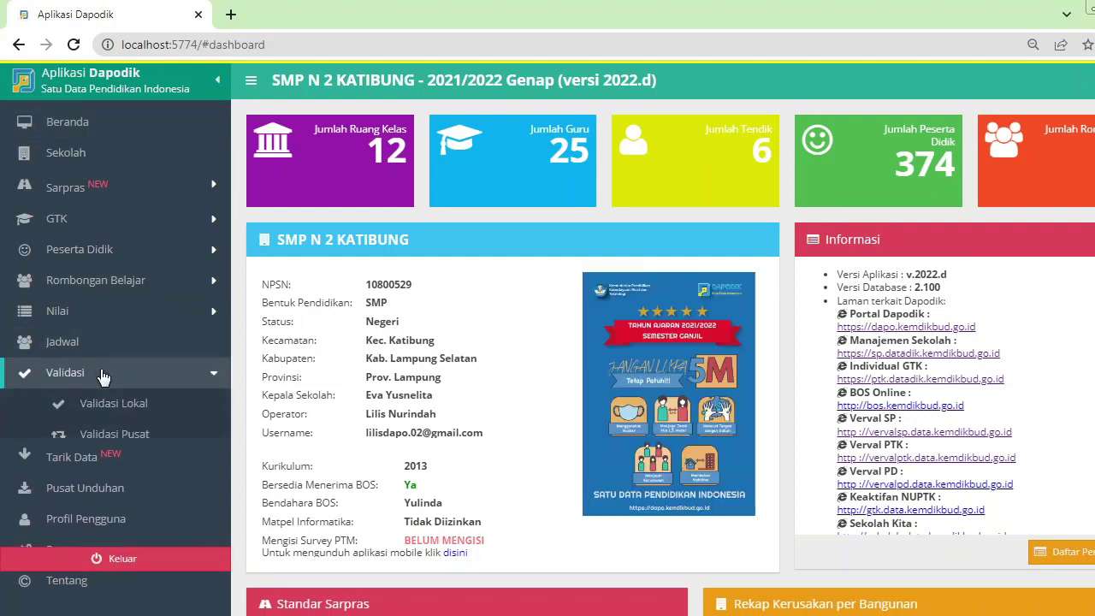
click(130, 390)
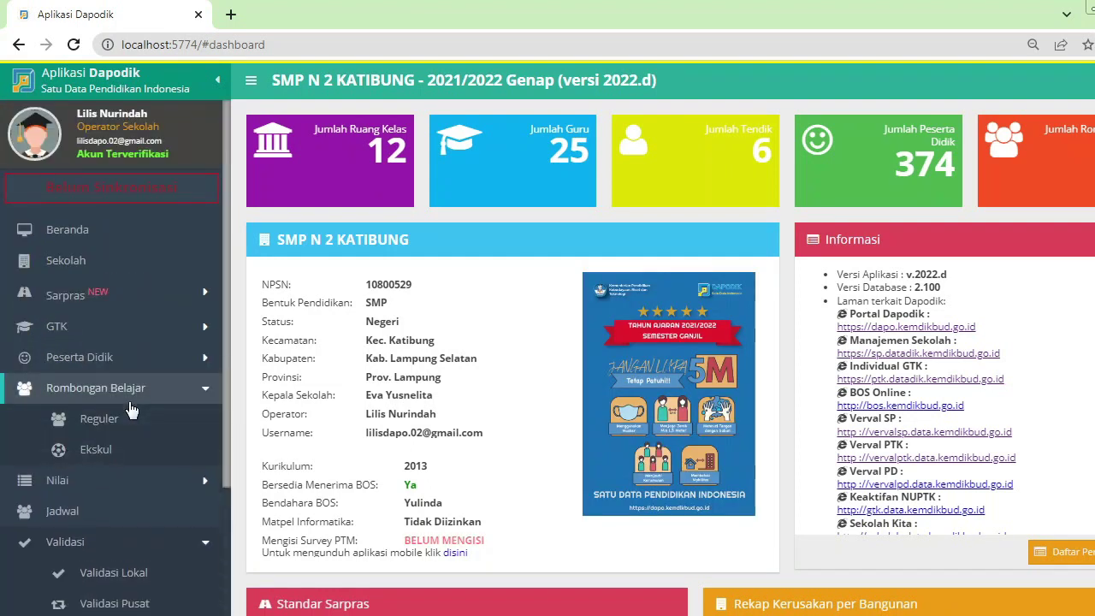
click(141, 574)
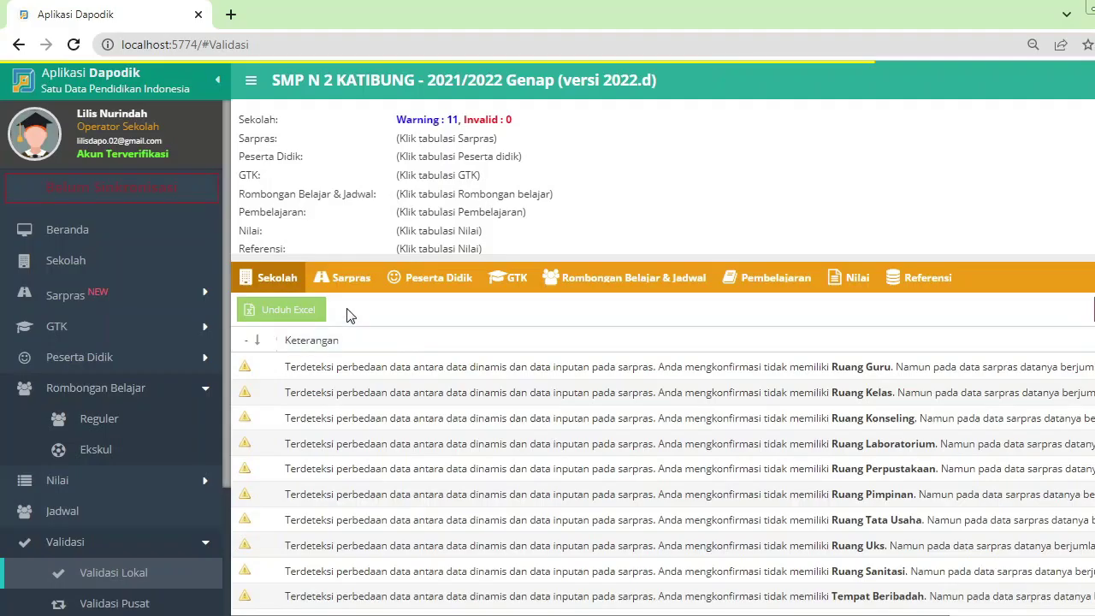
click(359, 280)
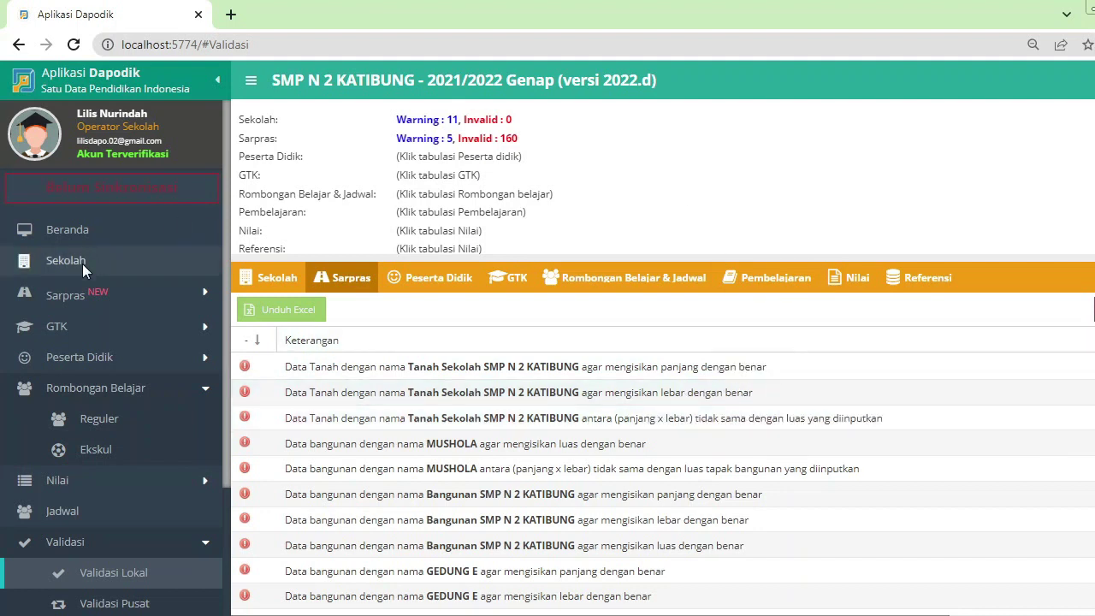
Step: Open the Tanah Sekolah SMP N 2 KATIBUNG land record under Tanah & Bangunan for editing
click(92, 297)
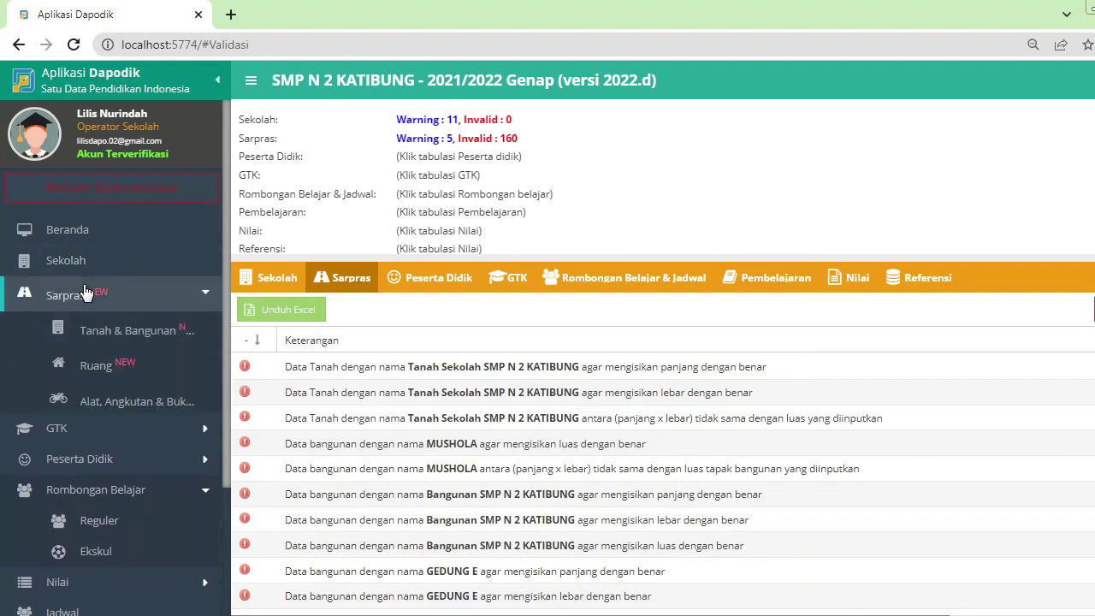
click(125, 328)
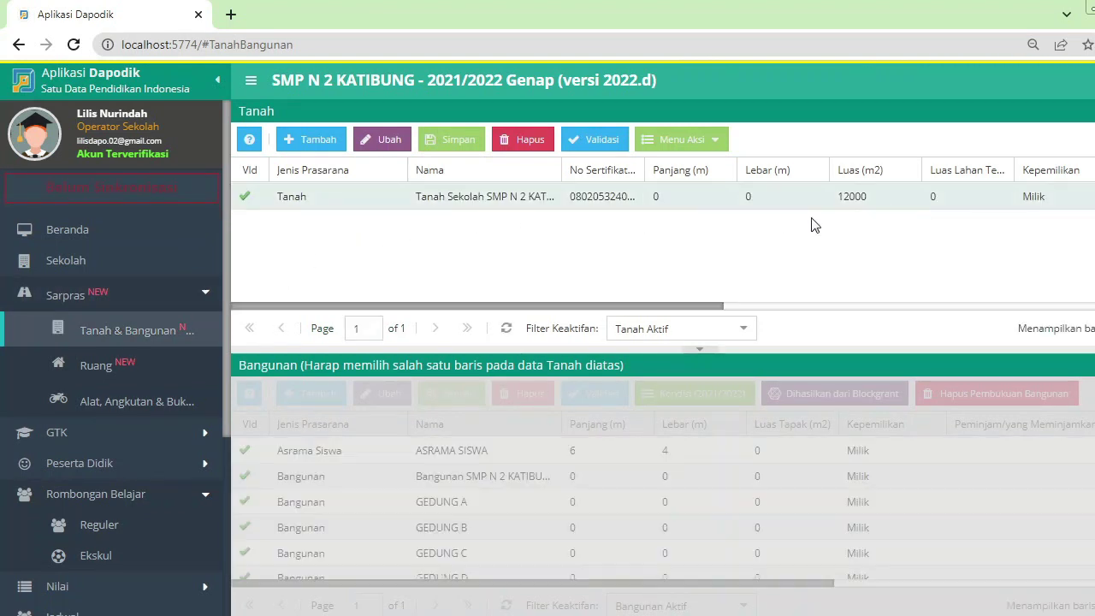
click(691, 205)
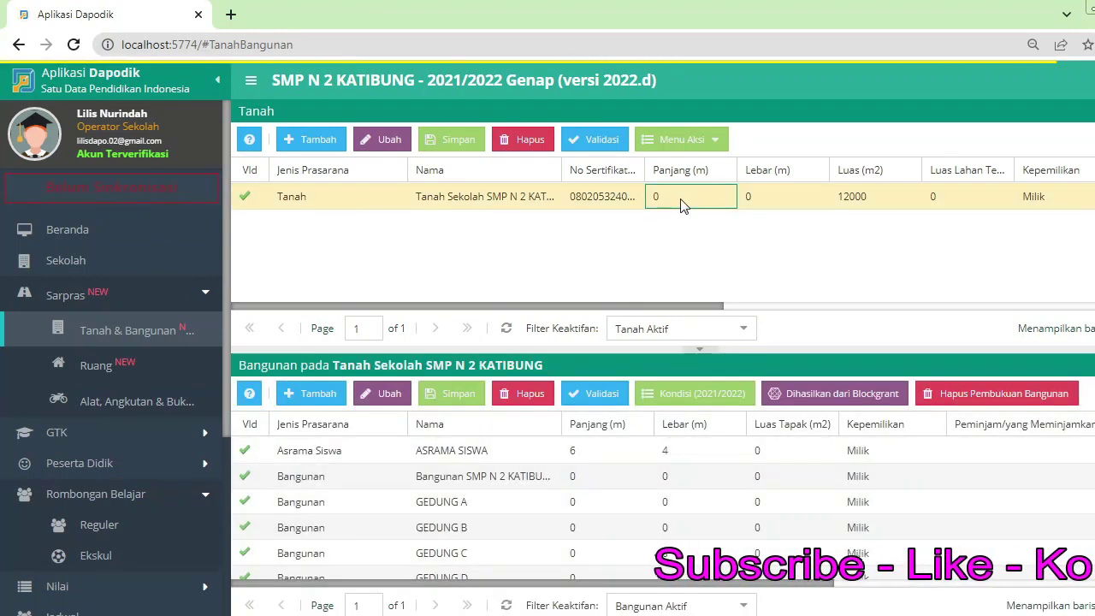
click(389, 142)
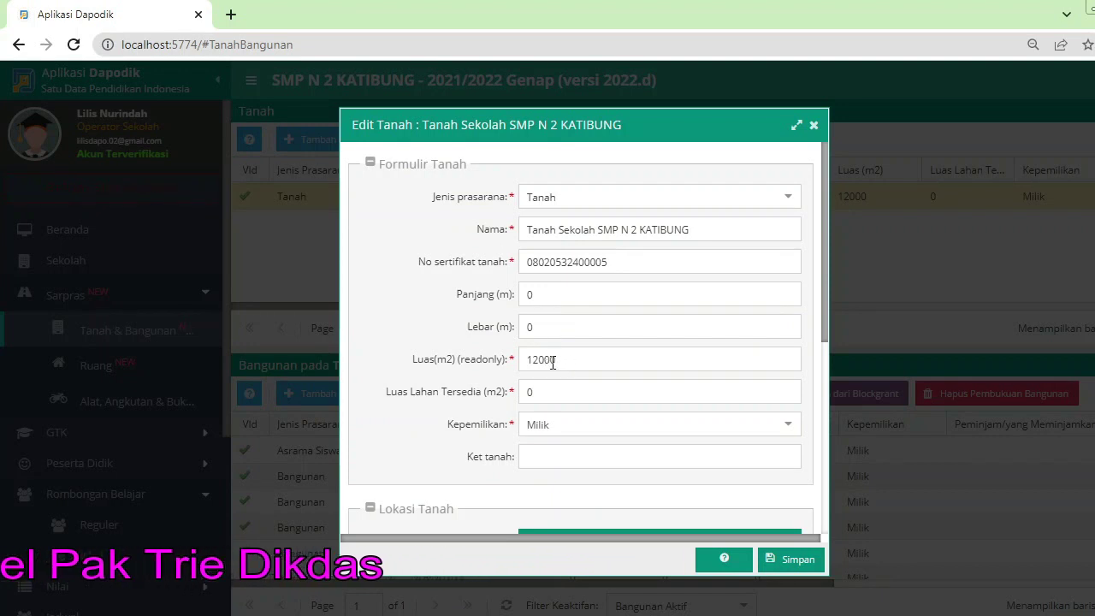
Step: Set the land's length to 120 m, width to 100 m and available land area (Luas Lahan Tersedia) to 12000 m2
double_click(522, 294)
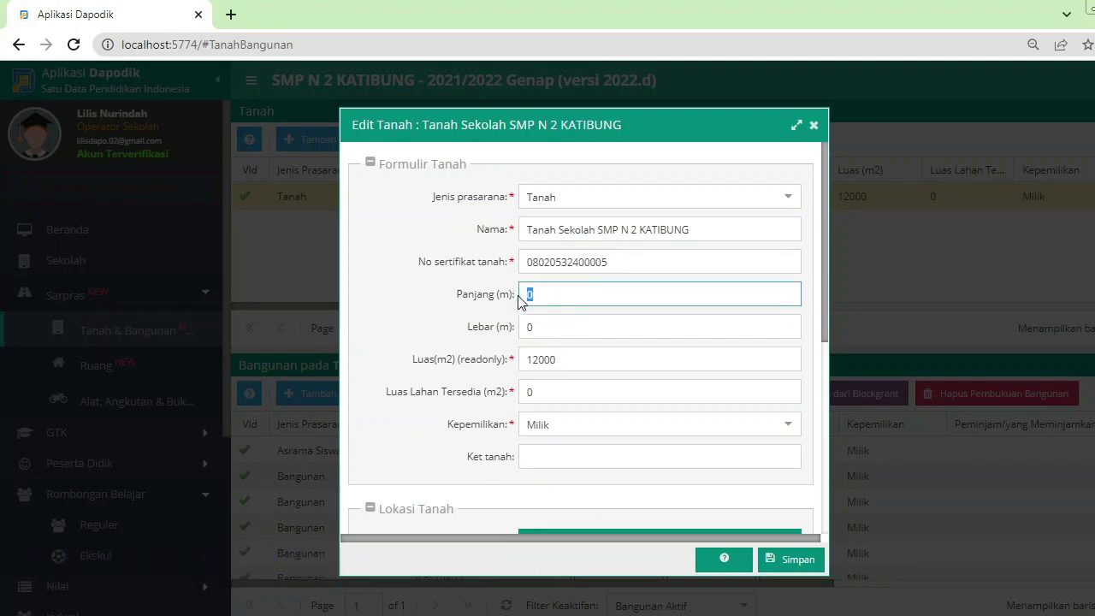
text(120)
drag(552, 328, 524, 327)
text(1)
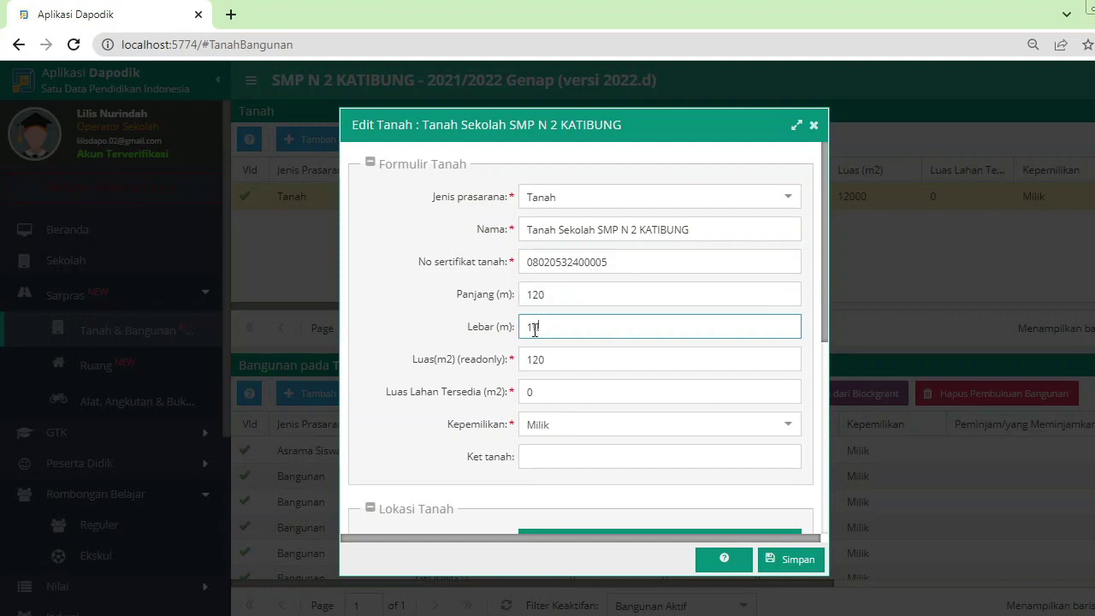
text(00)
click(552, 396)
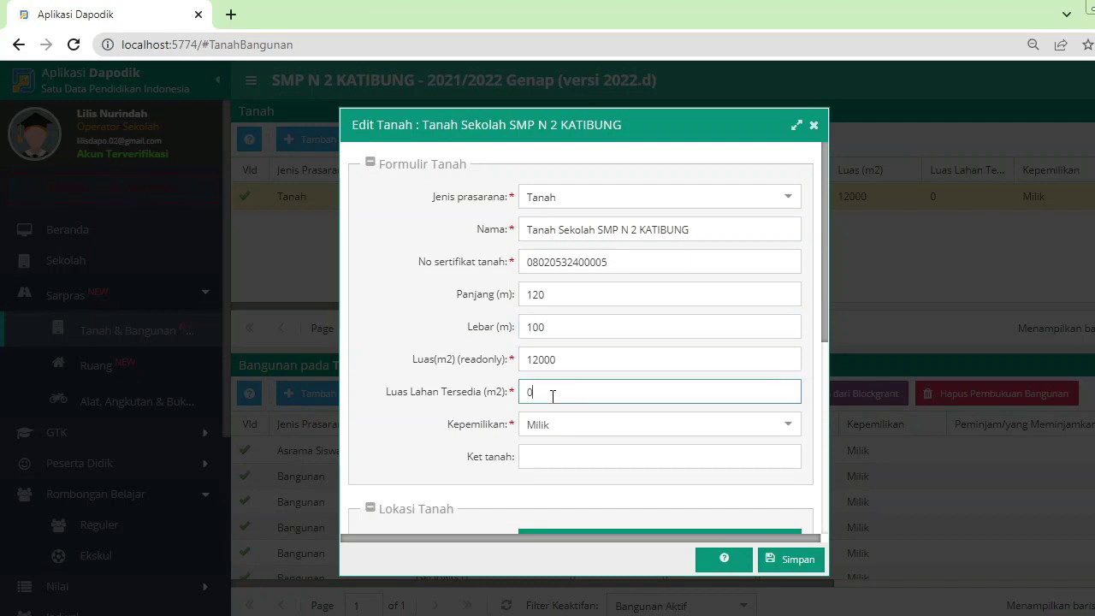
text(12000)
Step: Mark the land's location southeast of Babatan on the coordinate map, apply the picked coordinates and save the land record
scroll(600, 449, down, 3)
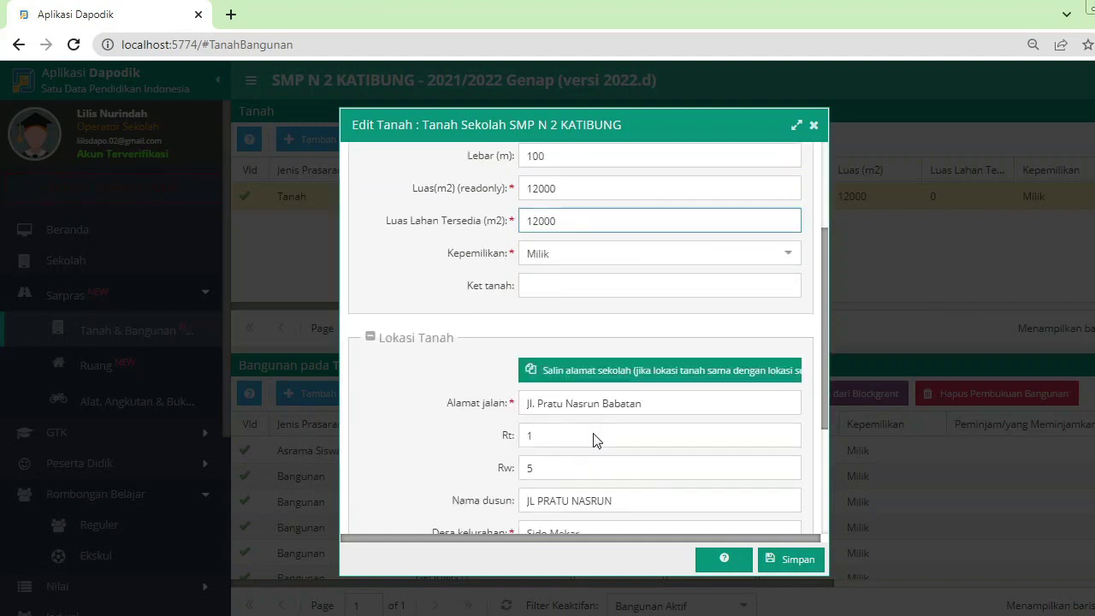
scroll(605, 451, down, 1)
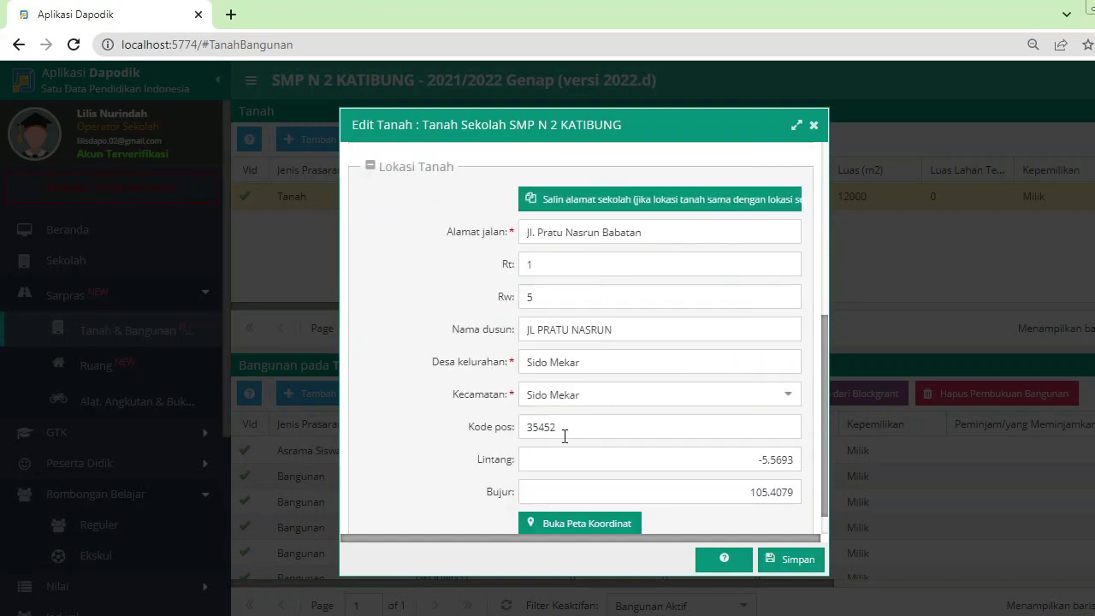
scroll(588, 449, down, 1)
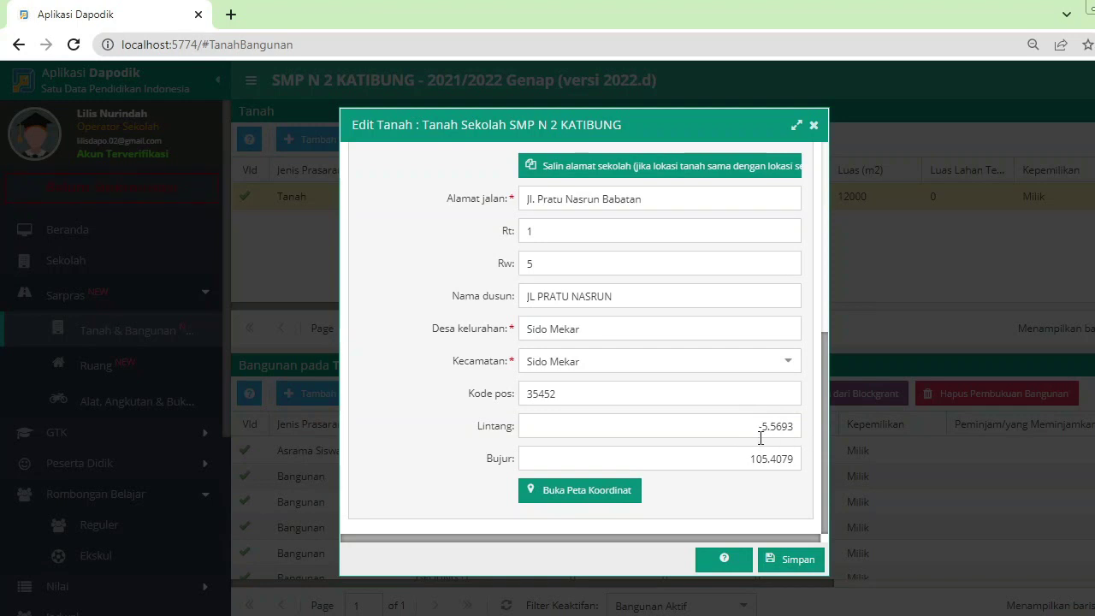
click(588, 496)
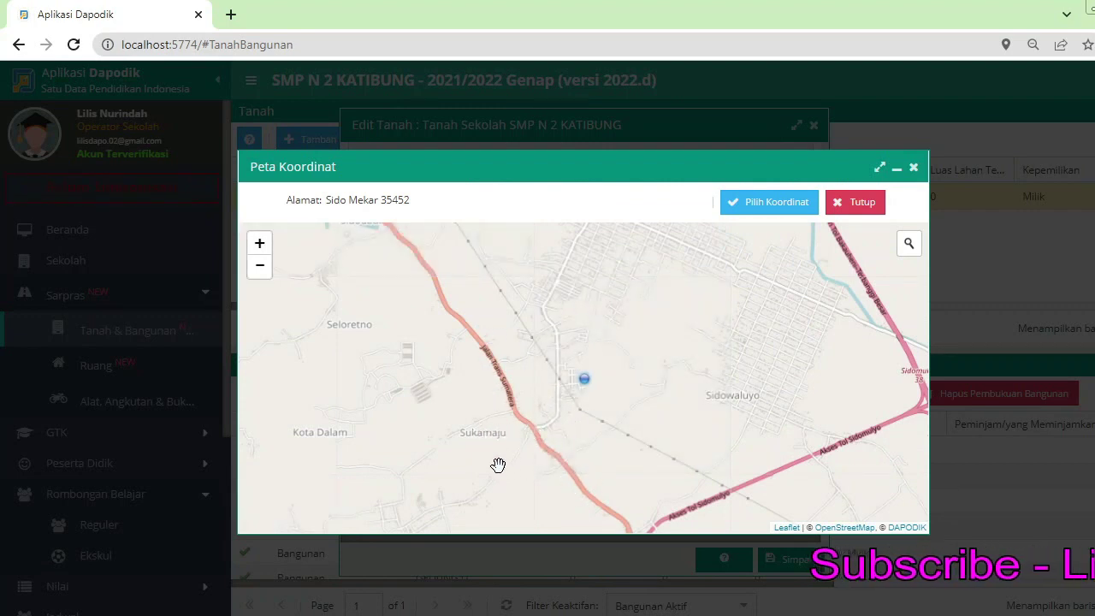
drag(422, 394, 768, 477)
drag(581, 362, 641, 472)
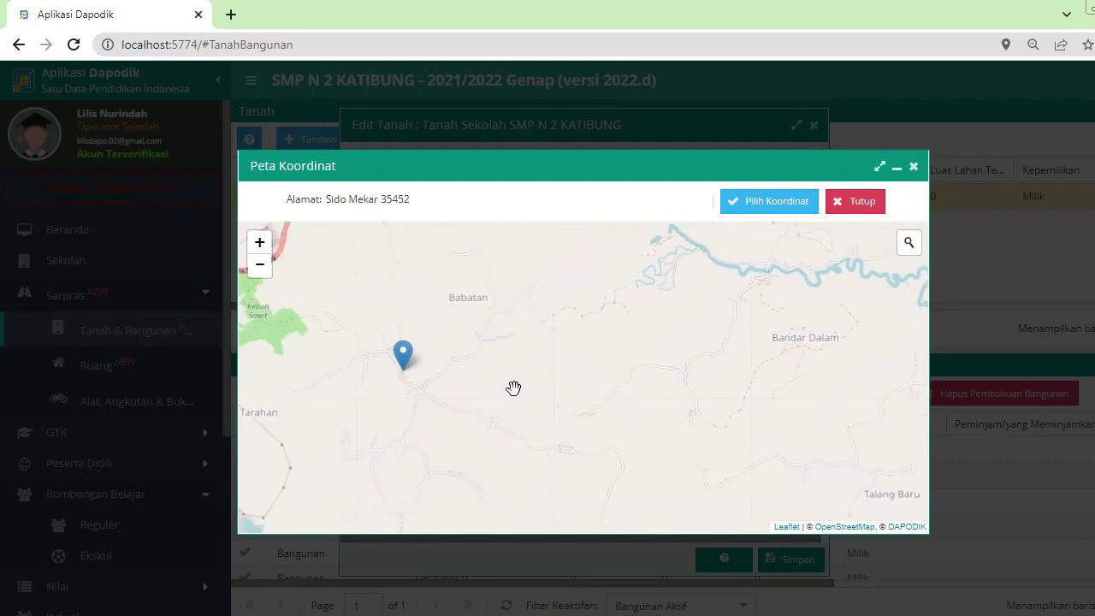
drag(513, 386, 680, 377)
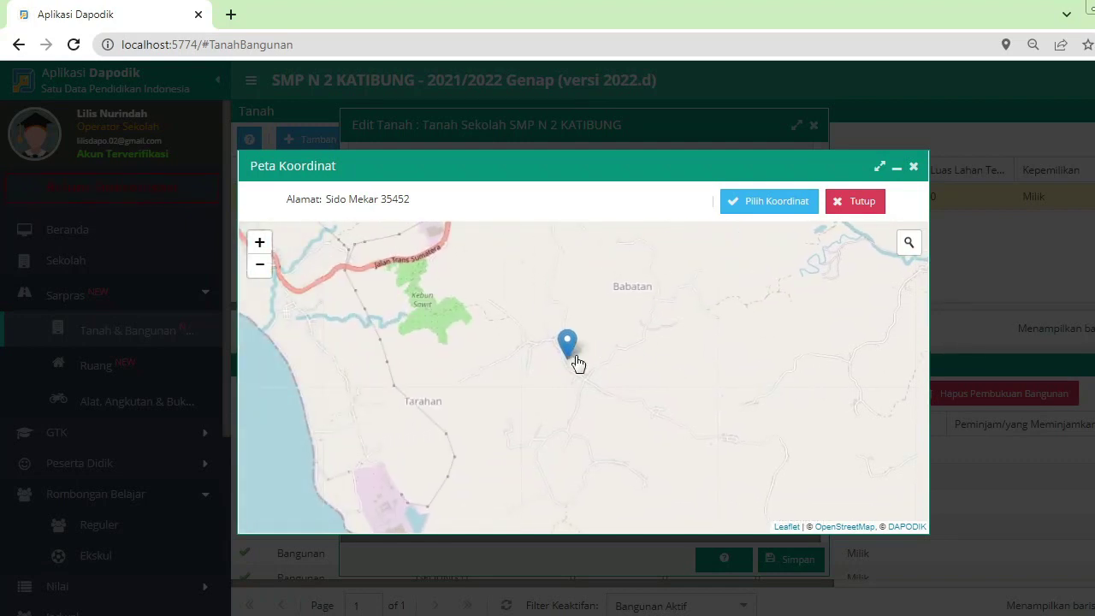
drag(655, 377, 640, 380)
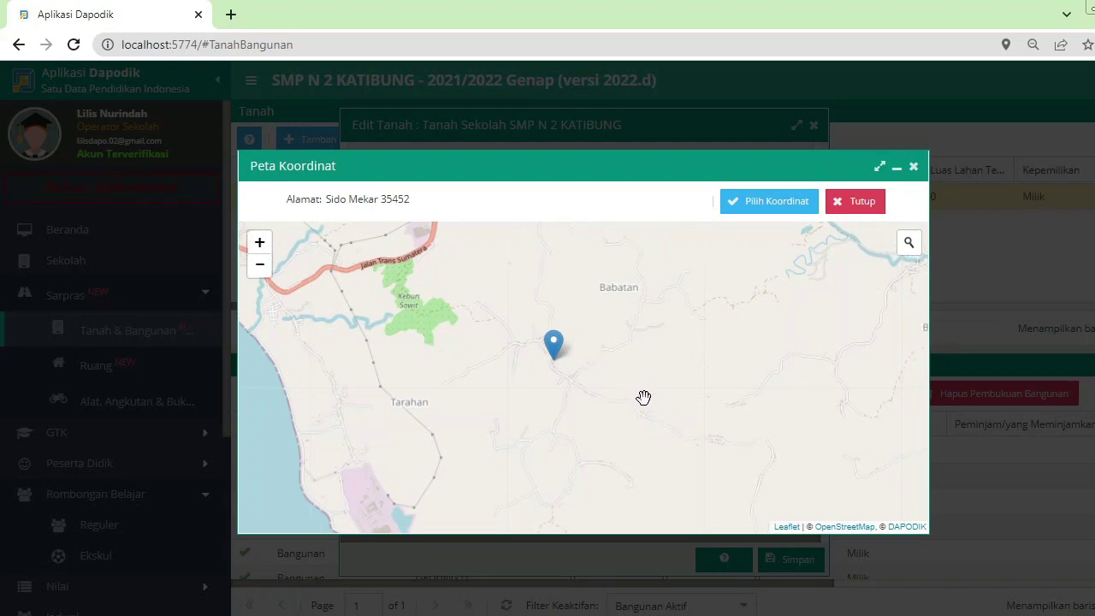
double_click(643, 397)
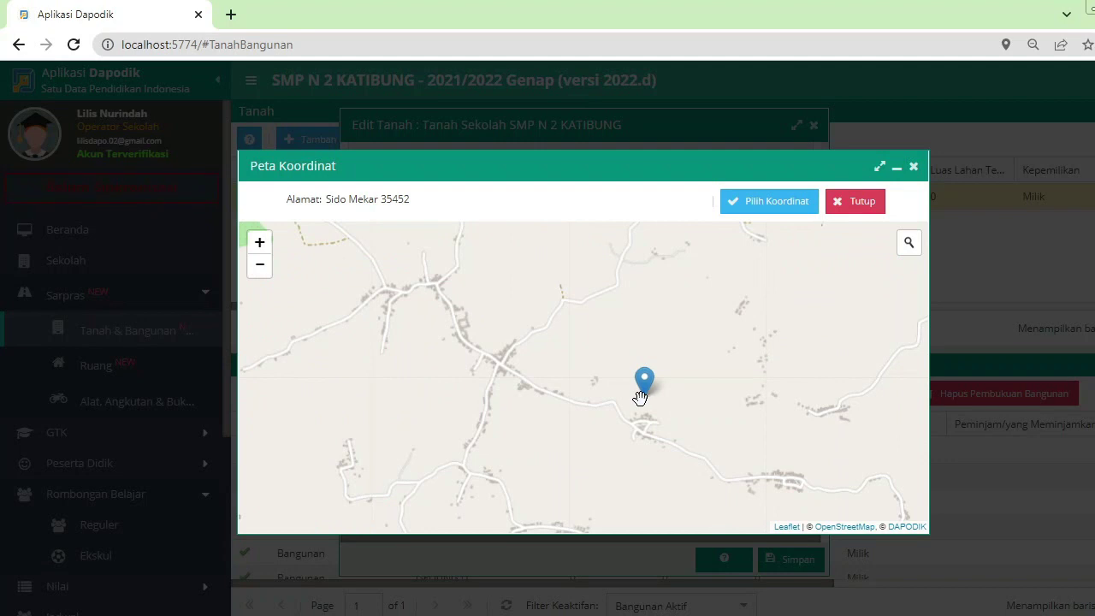
click(781, 208)
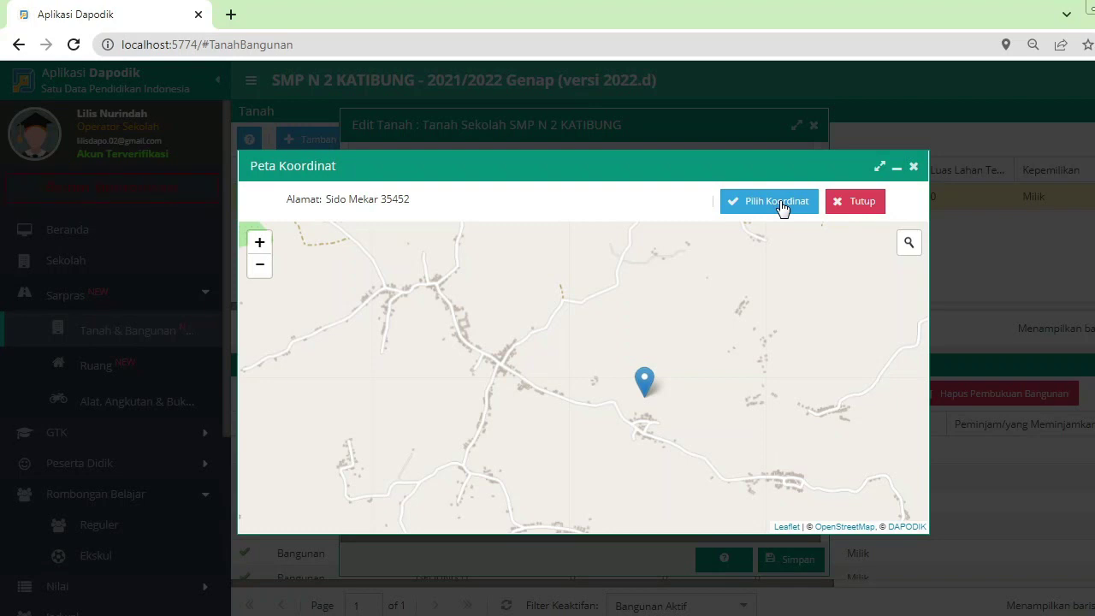
click(913, 168)
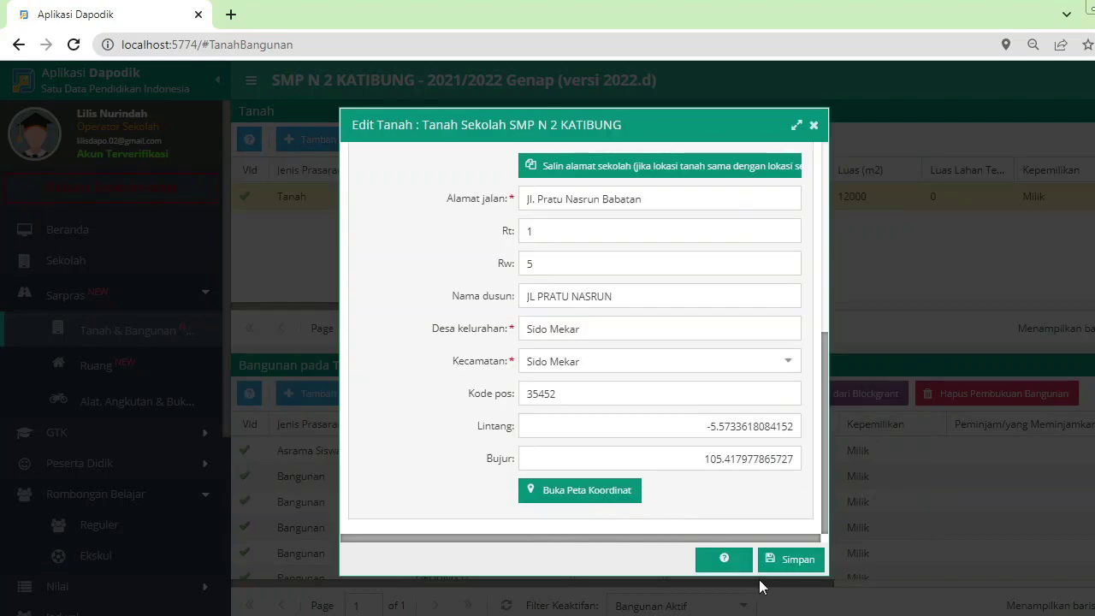
click(802, 560)
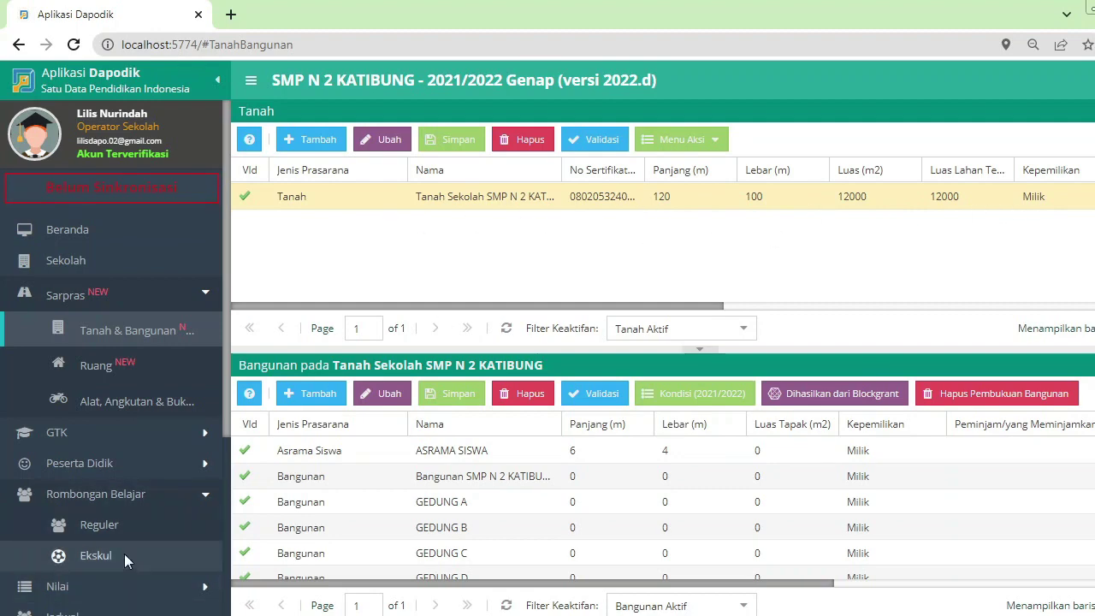
Step: Recheck the Sarpras findings in the local validation after saving the land record
scroll(125, 550, down, 3)
click(140, 428)
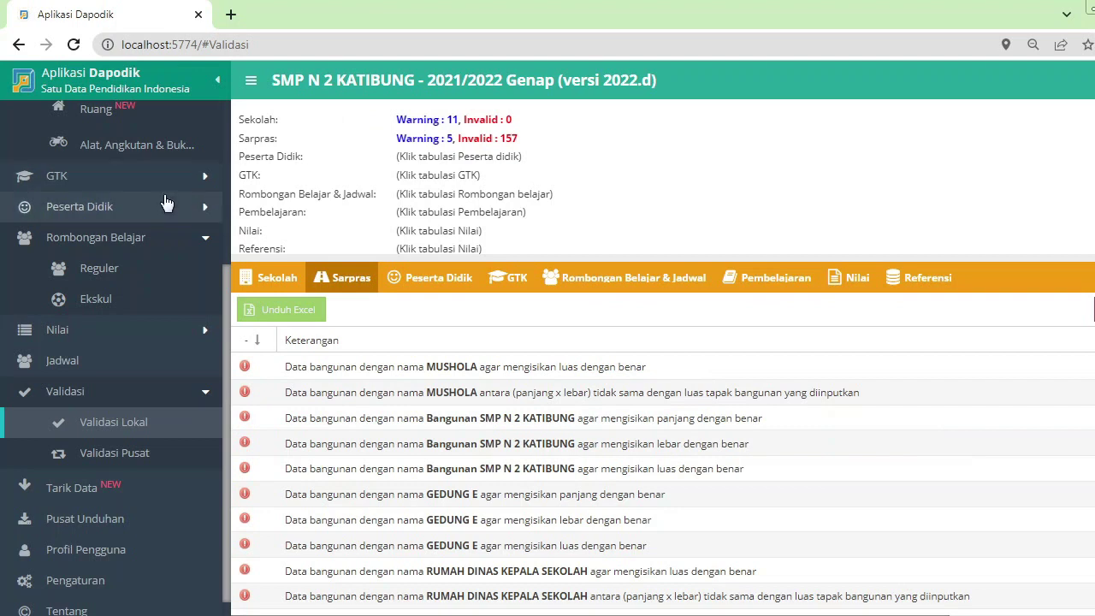
Step: Open the building write-off form (Hapus Pembukuan Bangunan) for Bangunan SMP N 2 KATIBUNG under Tanah & Bangunan
scroll(180, 193, up, 1)
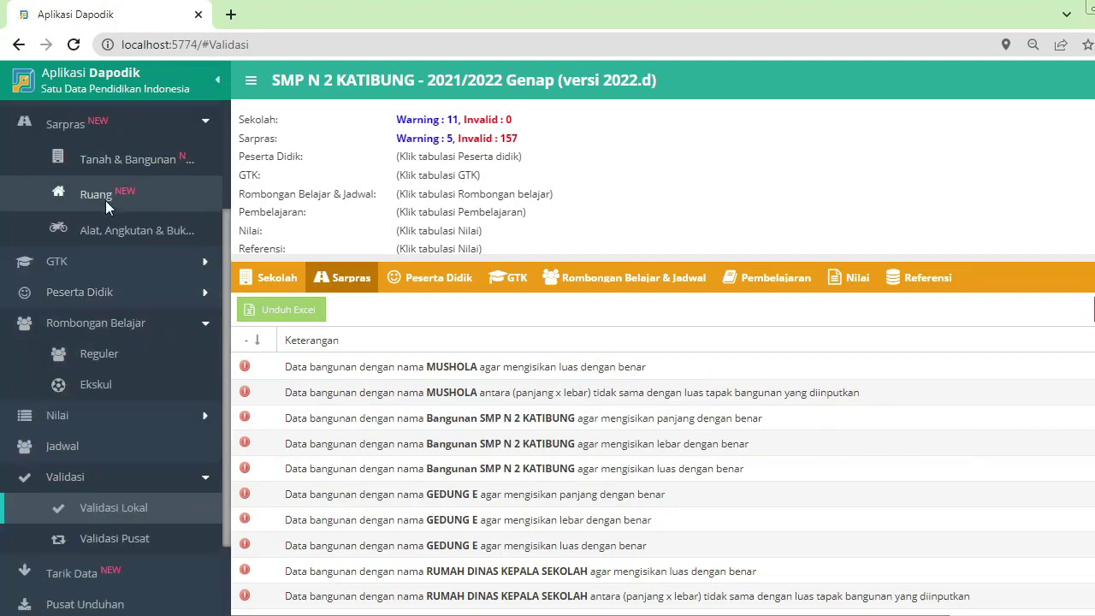
click(155, 157)
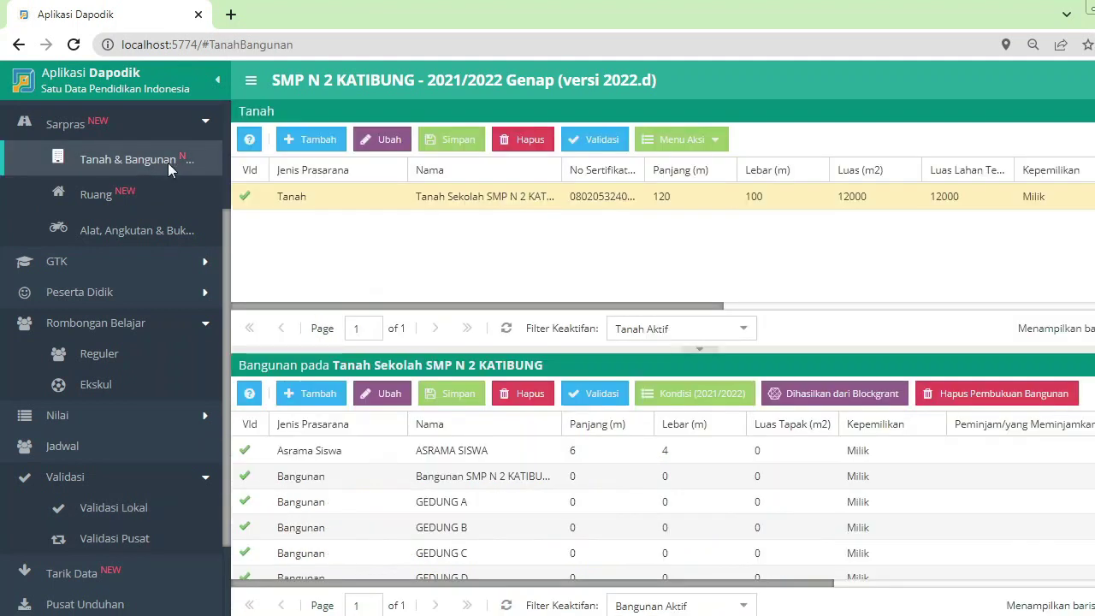
click(510, 203)
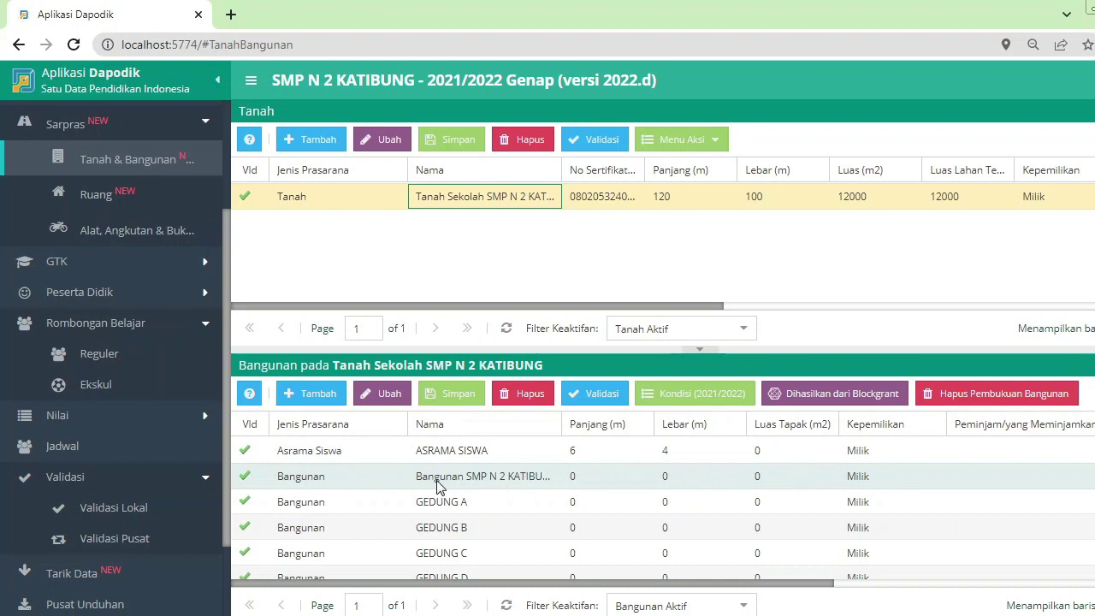
click(495, 478)
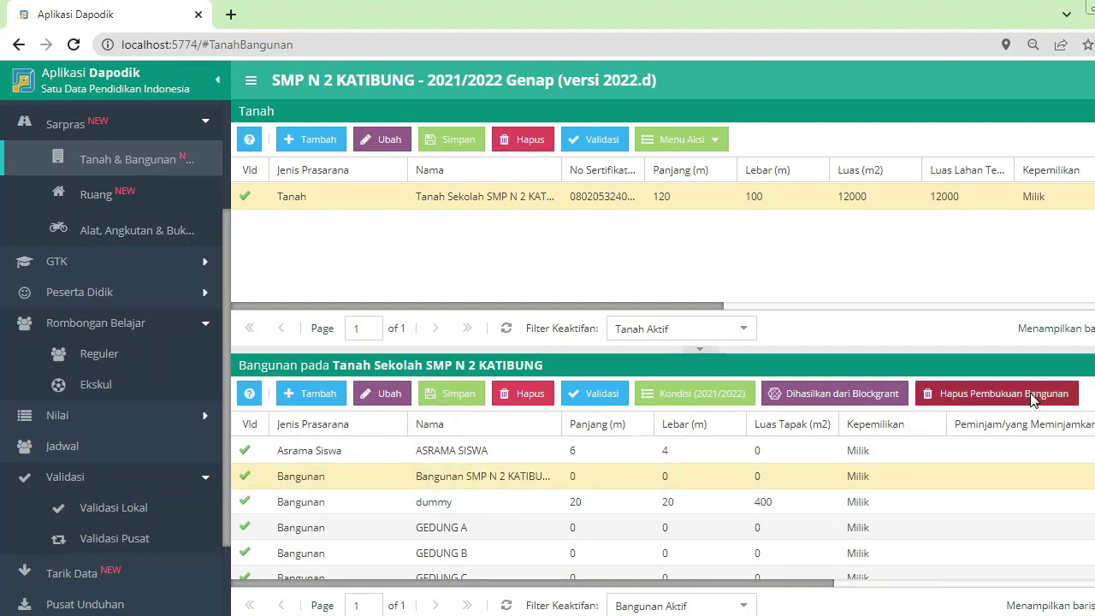
click(1030, 396)
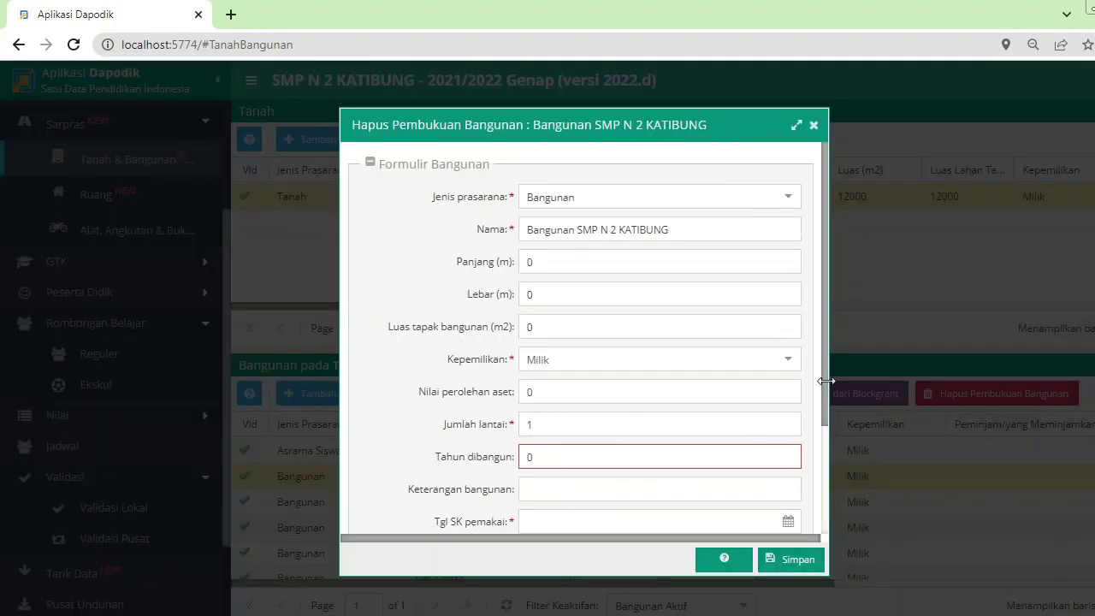
Step: Set the write-off reason (Hapus buku) to Koreksi Data with write-off date 01/03/2022 and try to save the form
scroll(639, 486, down, 2)
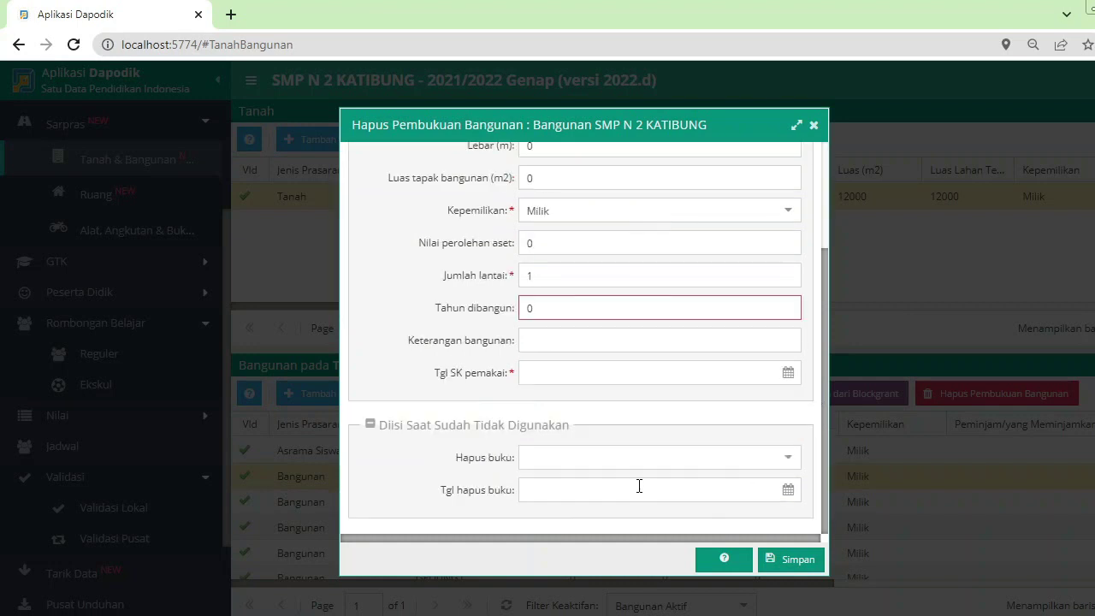
click(787, 459)
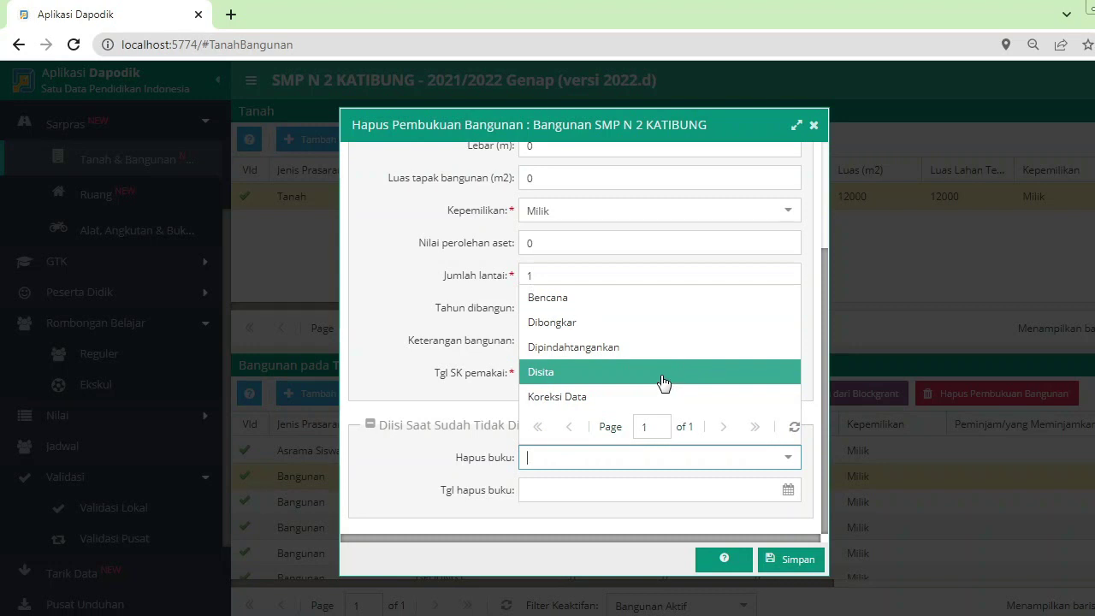
click(598, 398)
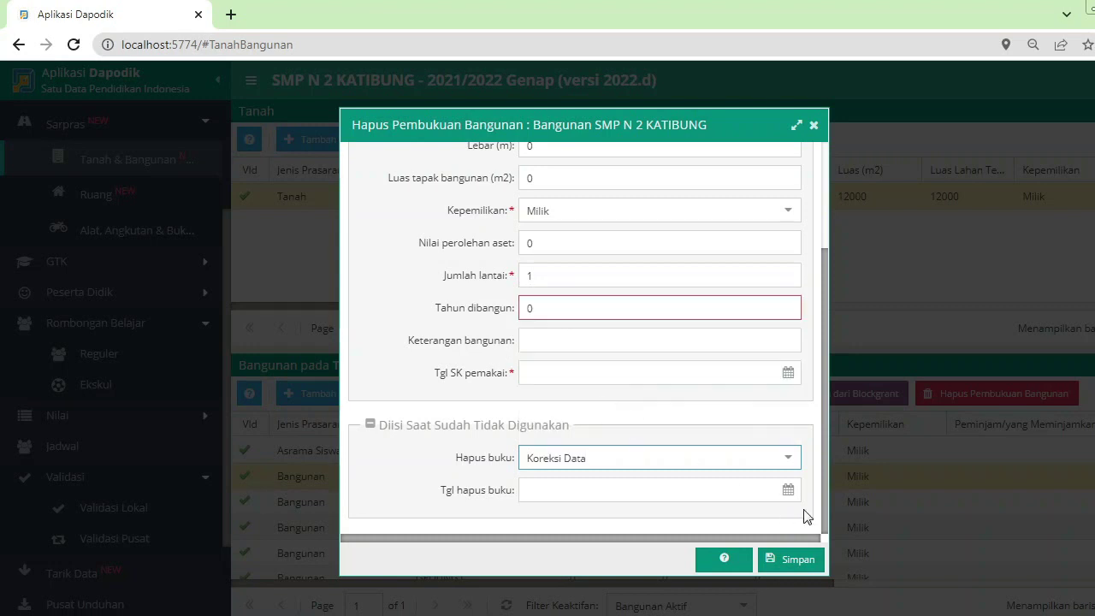
click(788, 490)
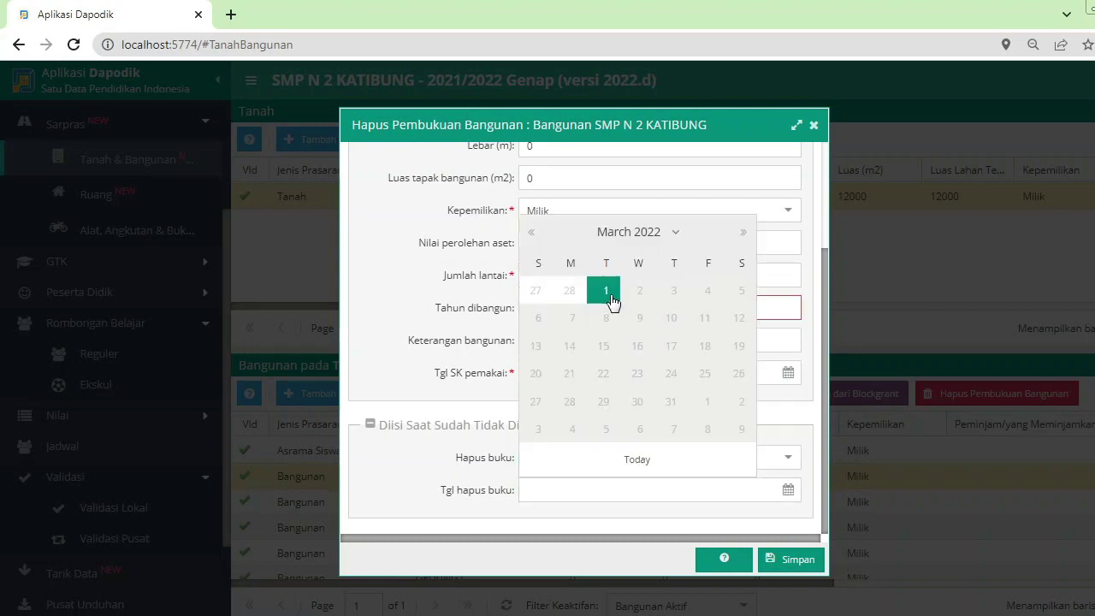
click(610, 294)
click(785, 561)
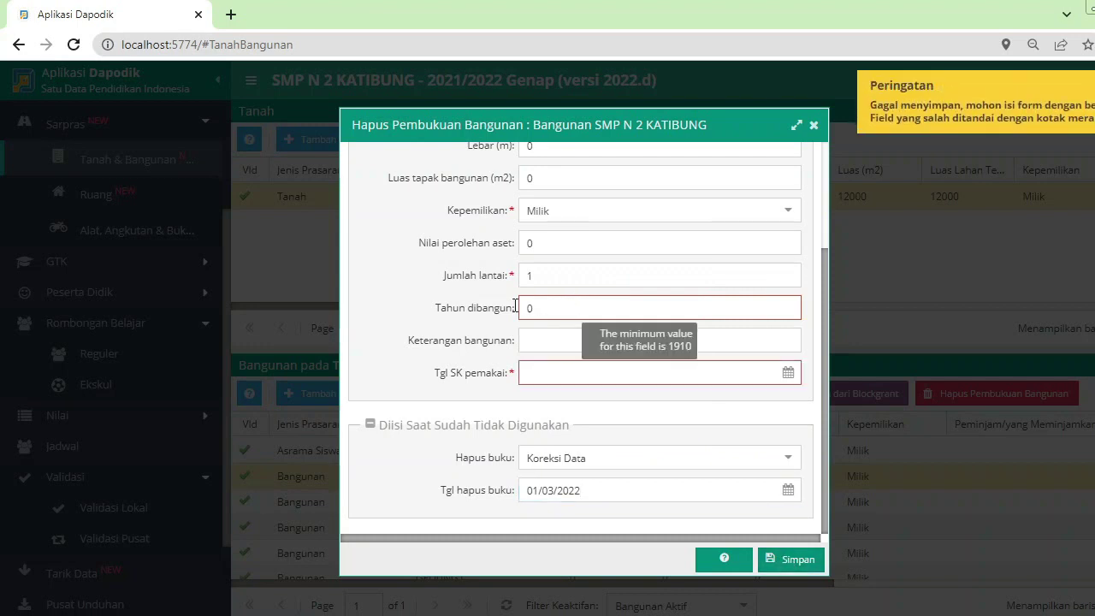
Step: Set the building's construction year (Tahun dibangun) to 1997
drag(571, 308, 503, 313)
text(2)
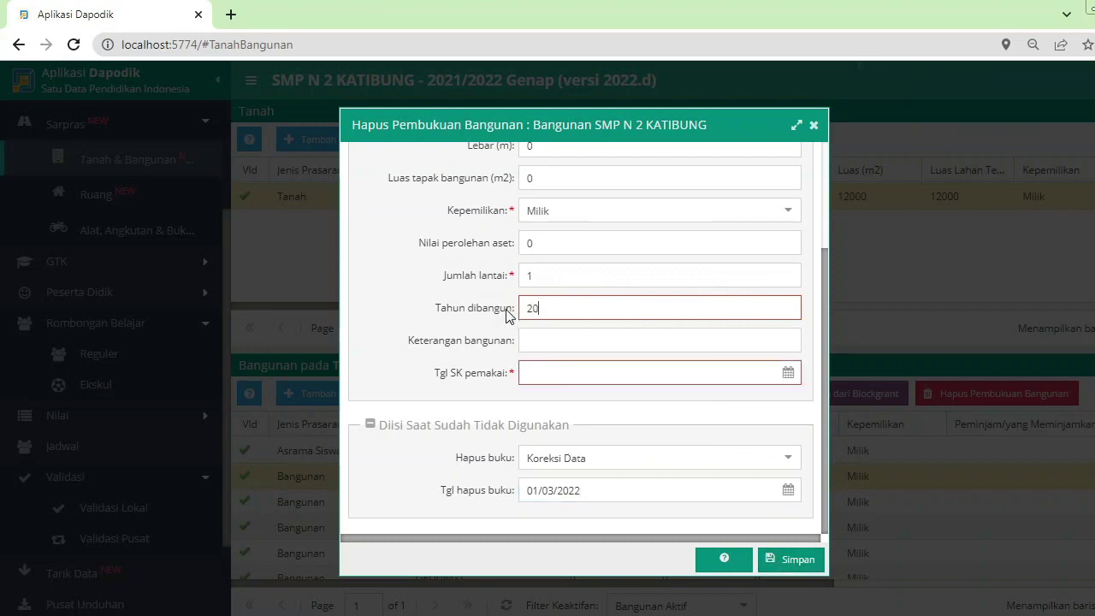
key(BackSpace)
key(BackSpace)
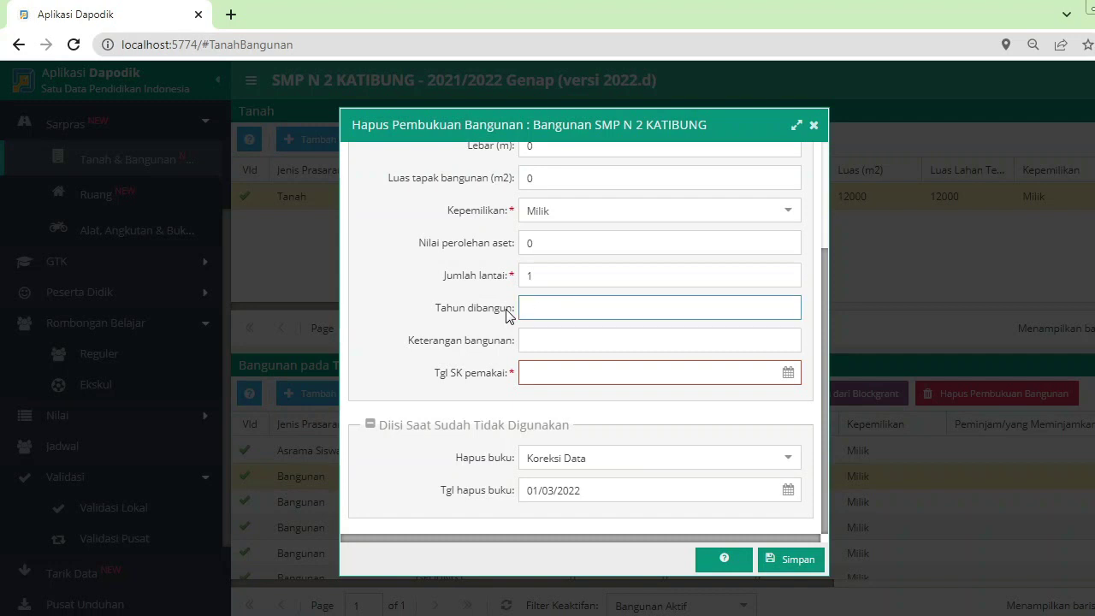
text(1997)
Step: Set the building's user decree date (Tgl SK pemakai) to 22/02/2017 and save the write-off
click(787, 371)
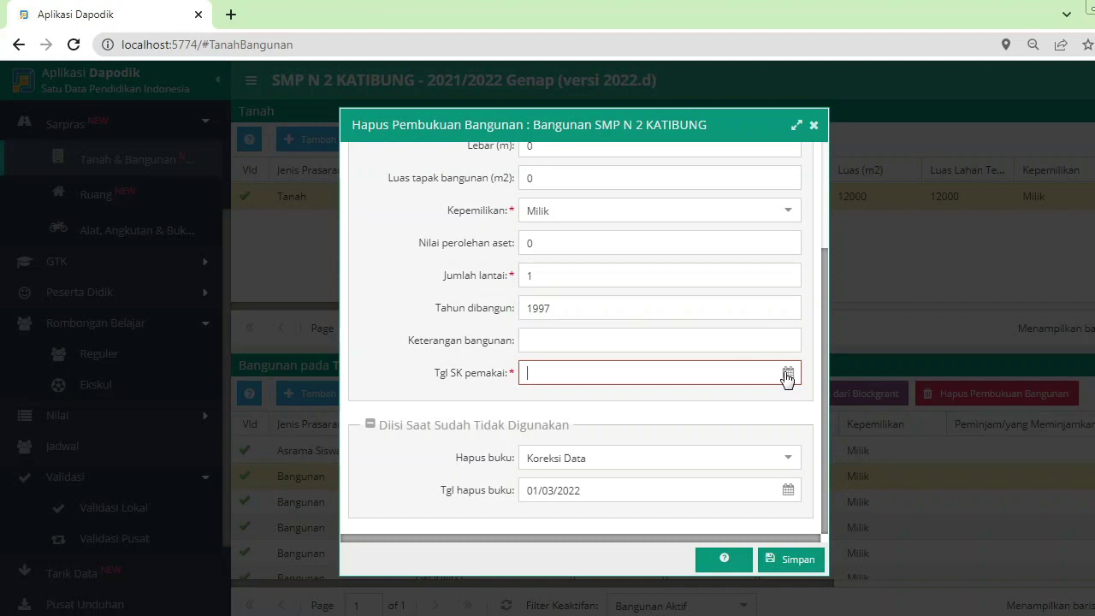
click(628, 115)
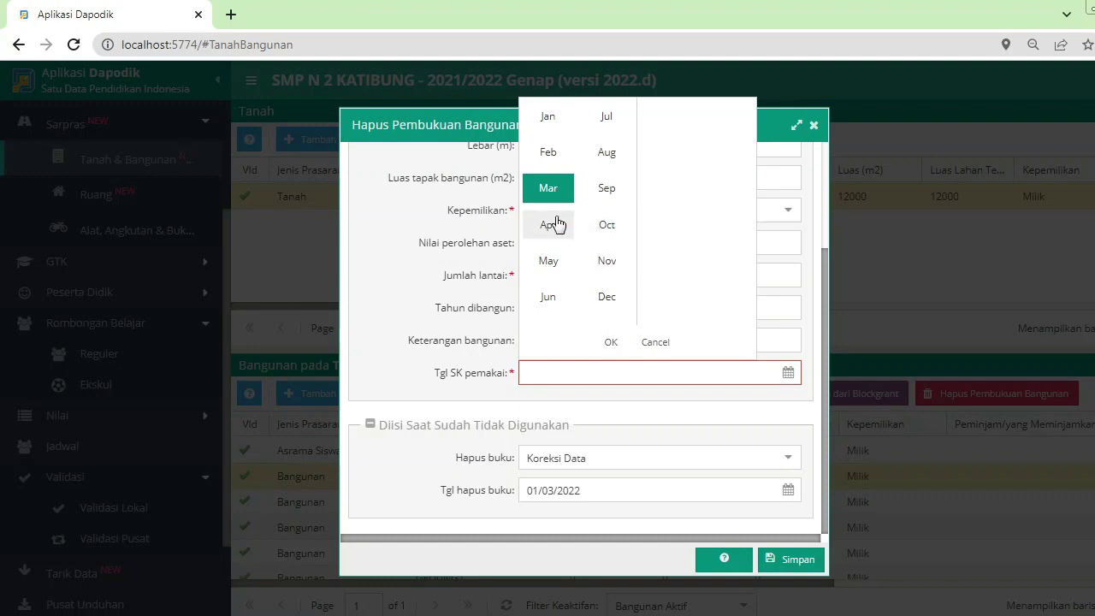
click(610, 342)
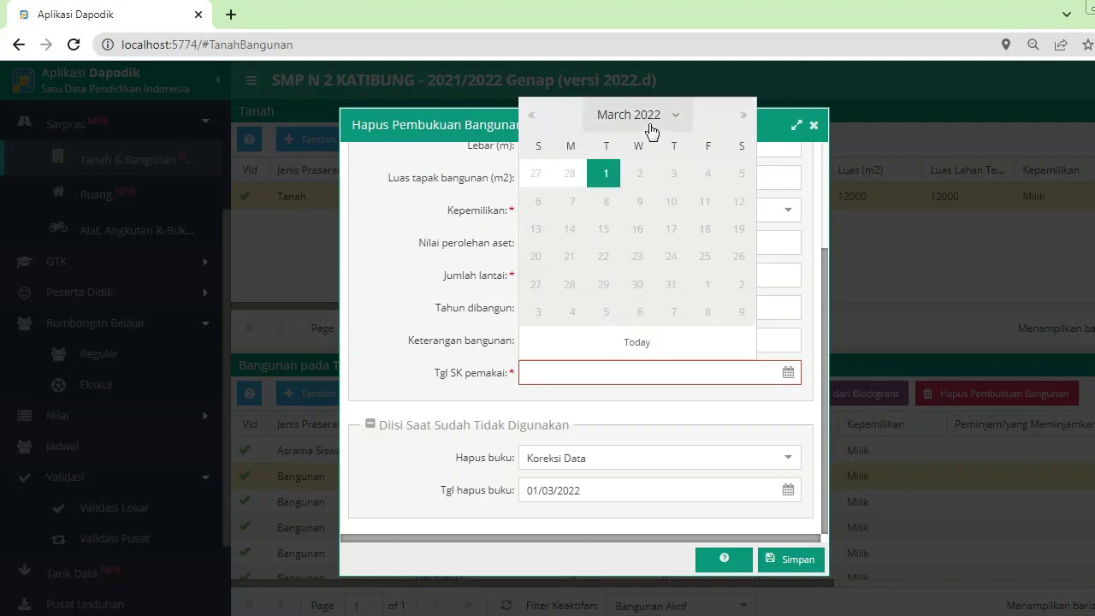
click(532, 117)
click(532, 117)
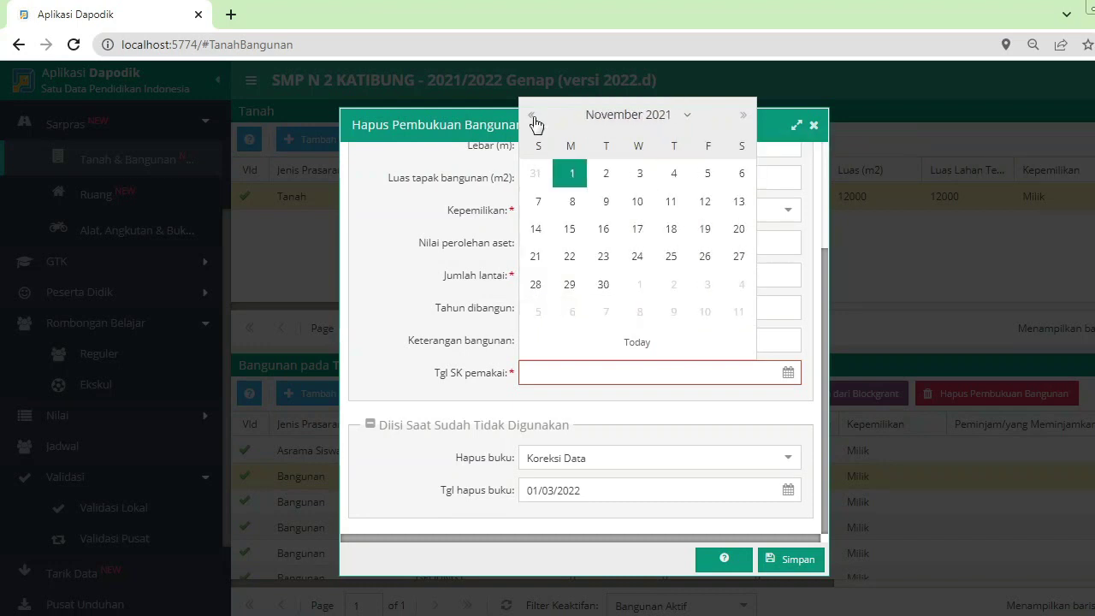
click(532, 118)
click(532, 117)
click(532, 117)
click(532, 117)
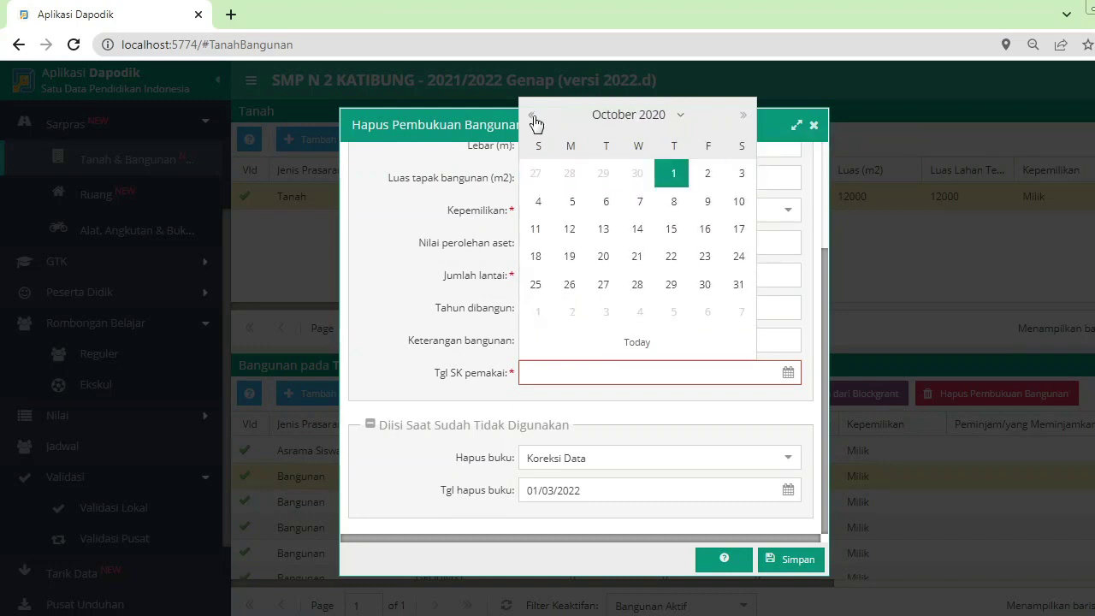
click(532, 117)
click(532, 117)
click(532, 117)
click(532, 117)
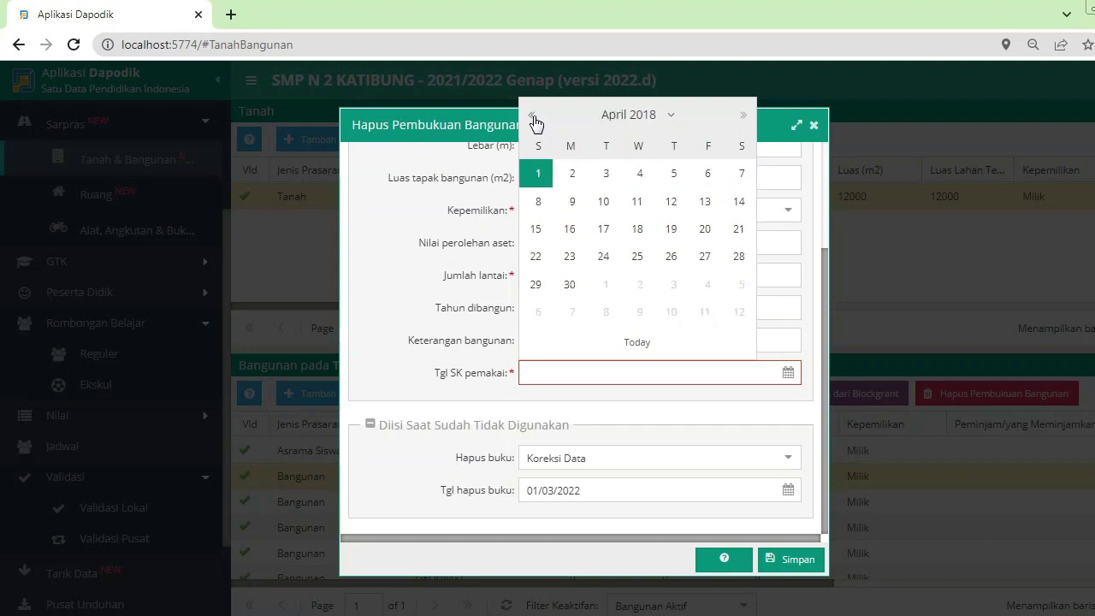
click(532, 117)
click(531, 117)
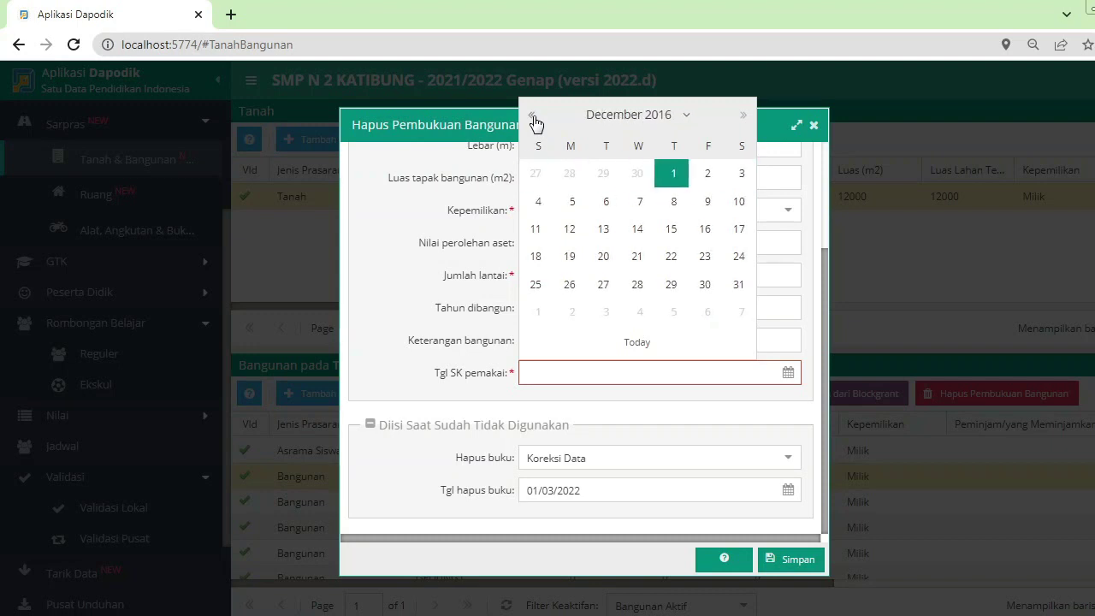
click(739, 118)
click(739, 119)
click(637, 258)
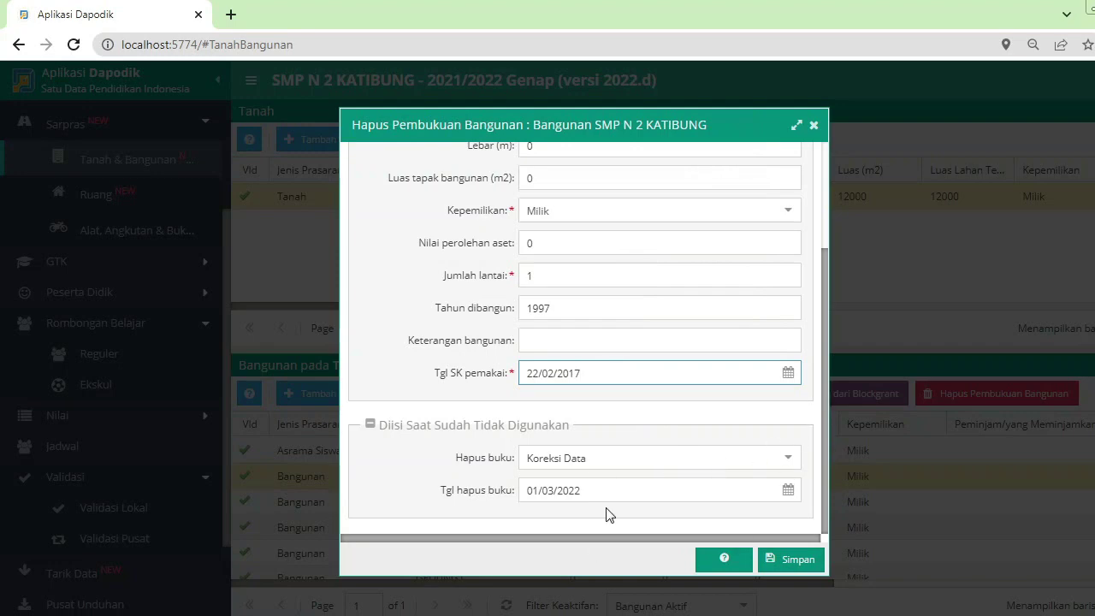
click(801, 559)
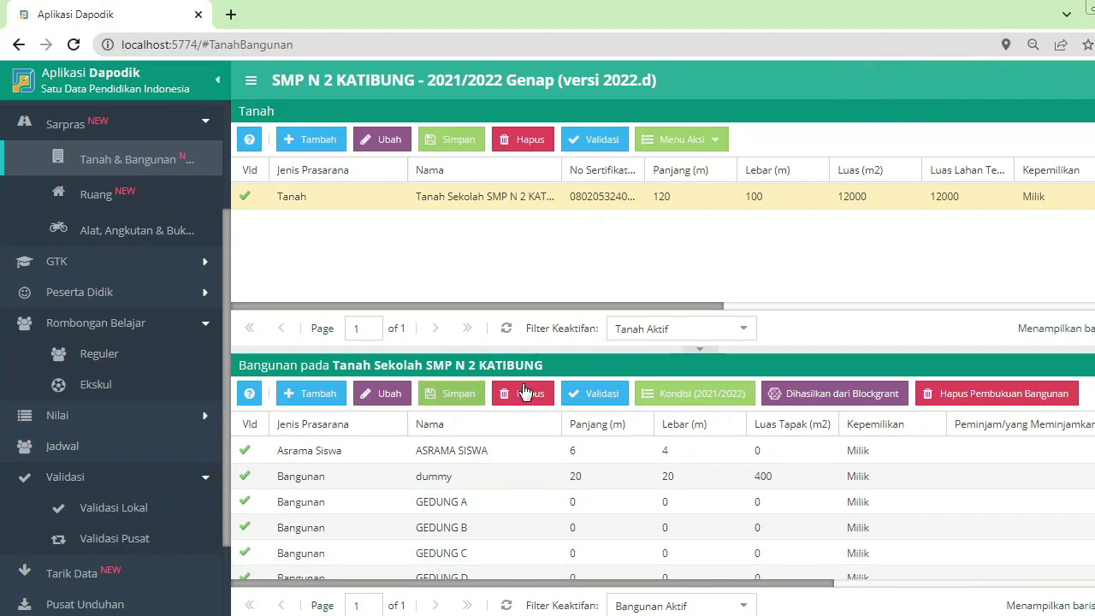
Step: Write off the dummy building with reason Koreksi Data and write-off date 01/03/2022, and save it
click(530, 484)
click(969, 399)
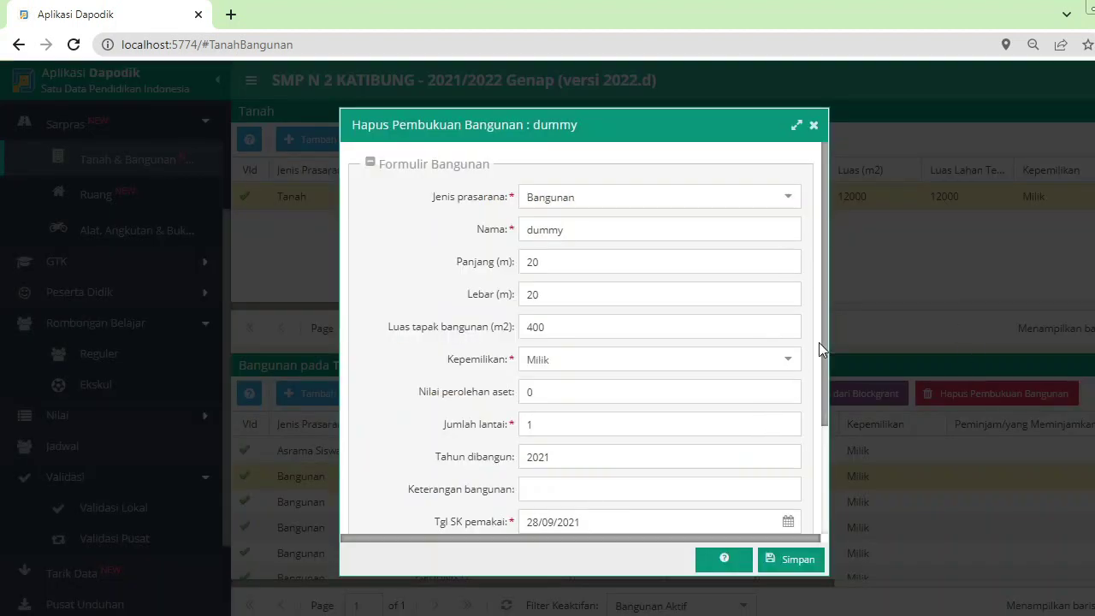
scroll(753, 455, down, 3)
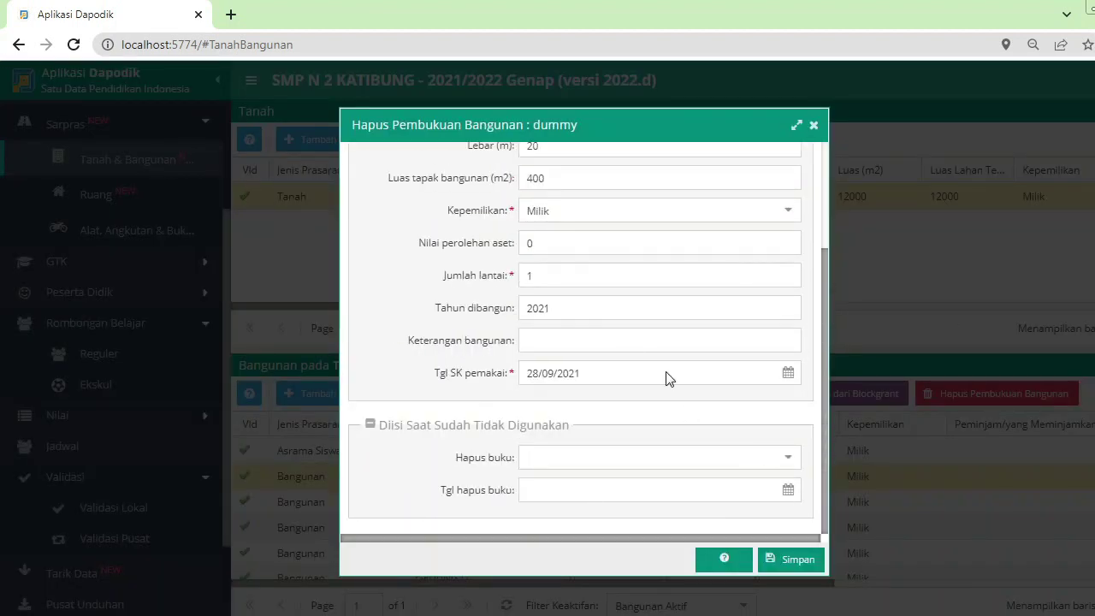
click(788, 458)
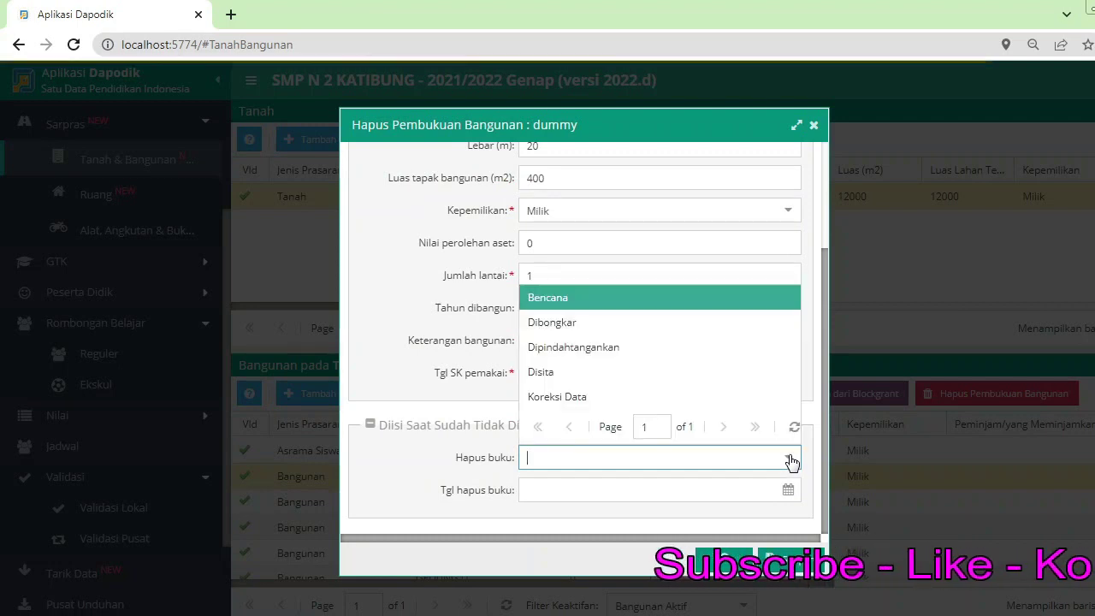
click(628, 396)
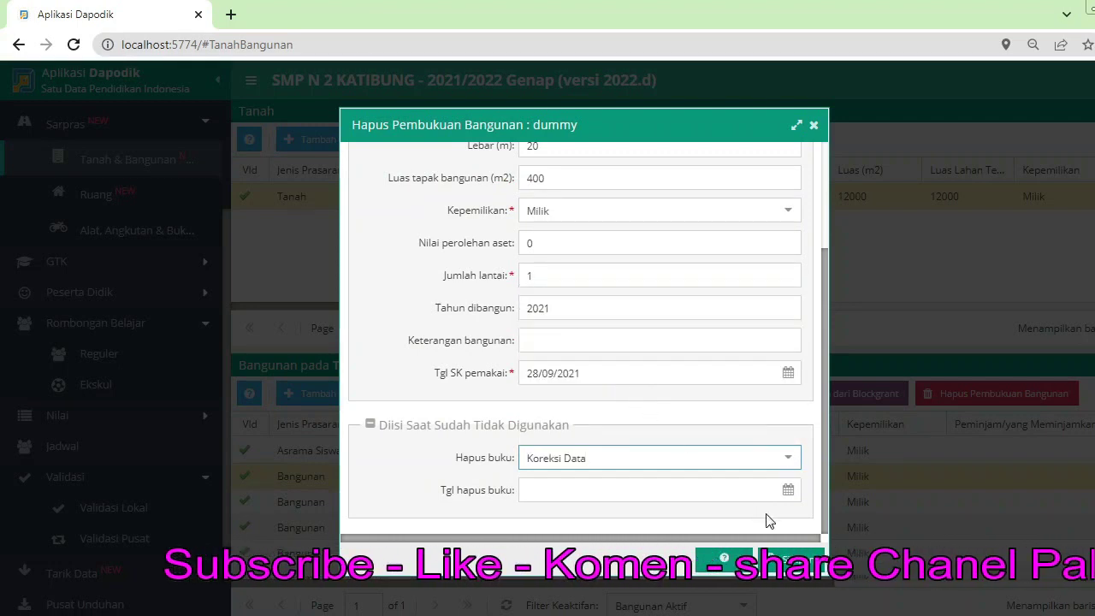
click(787, 491)
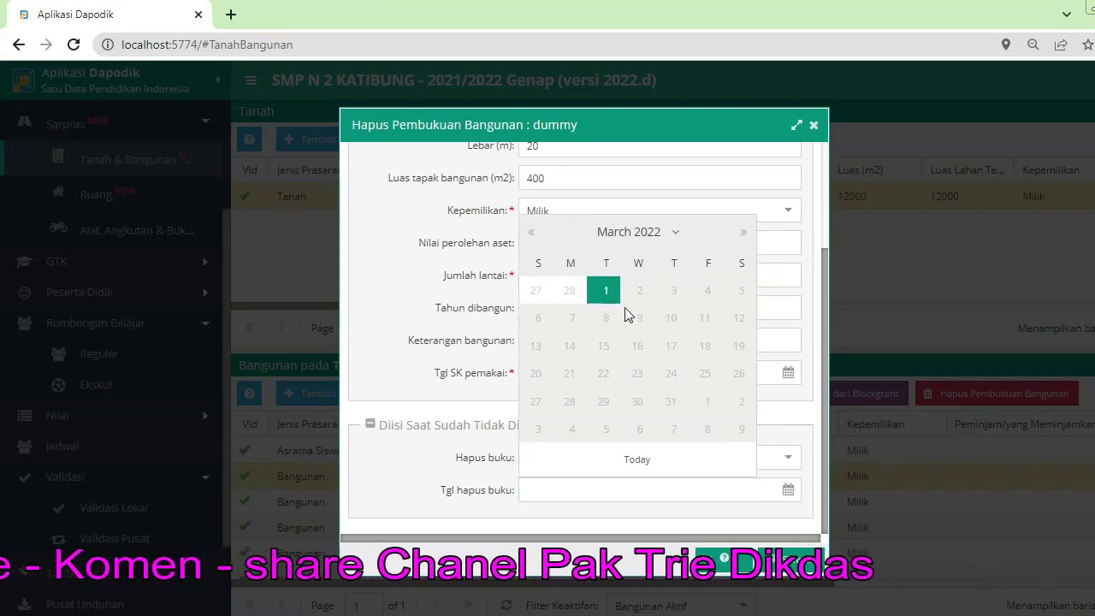
click(605, 290)
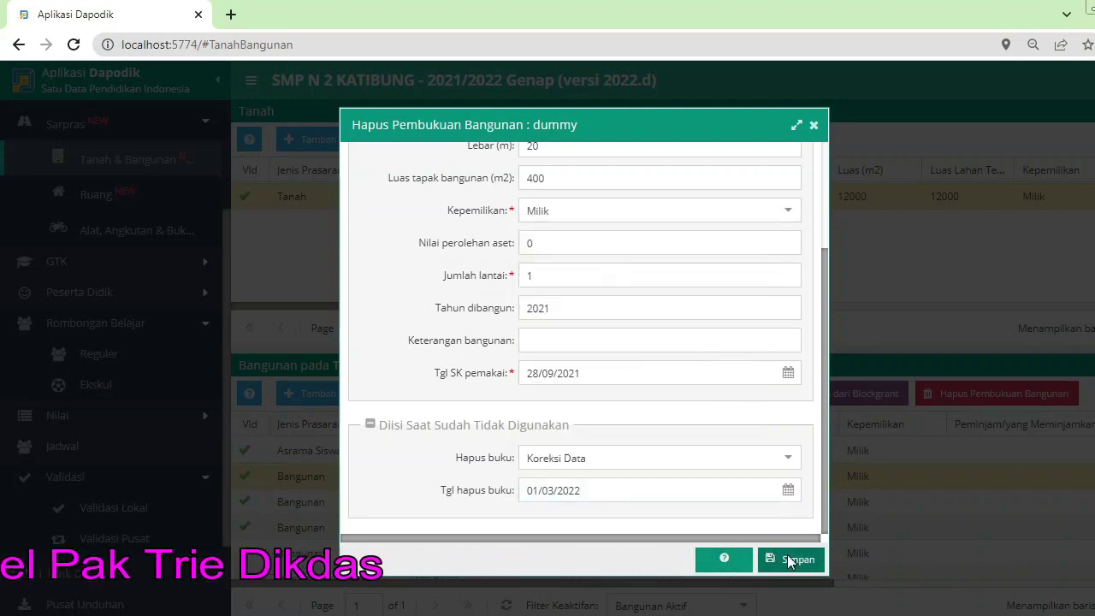
click(788, 560)
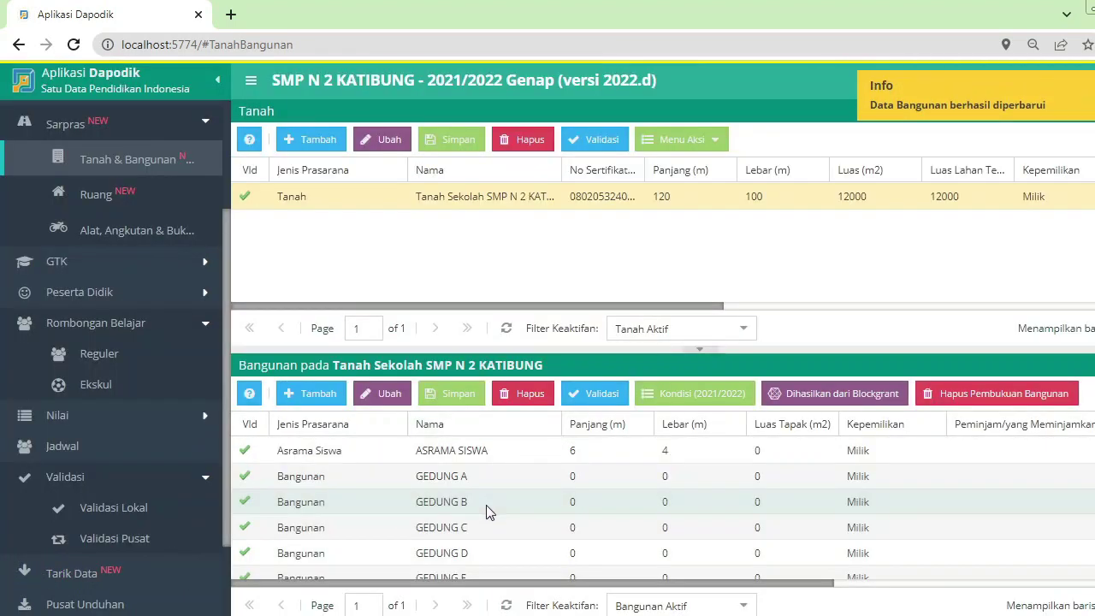
Step: Look through the remaining active buildings and recheck the Sarpras findings in the local validation
scroll(772, 479, down, 5)
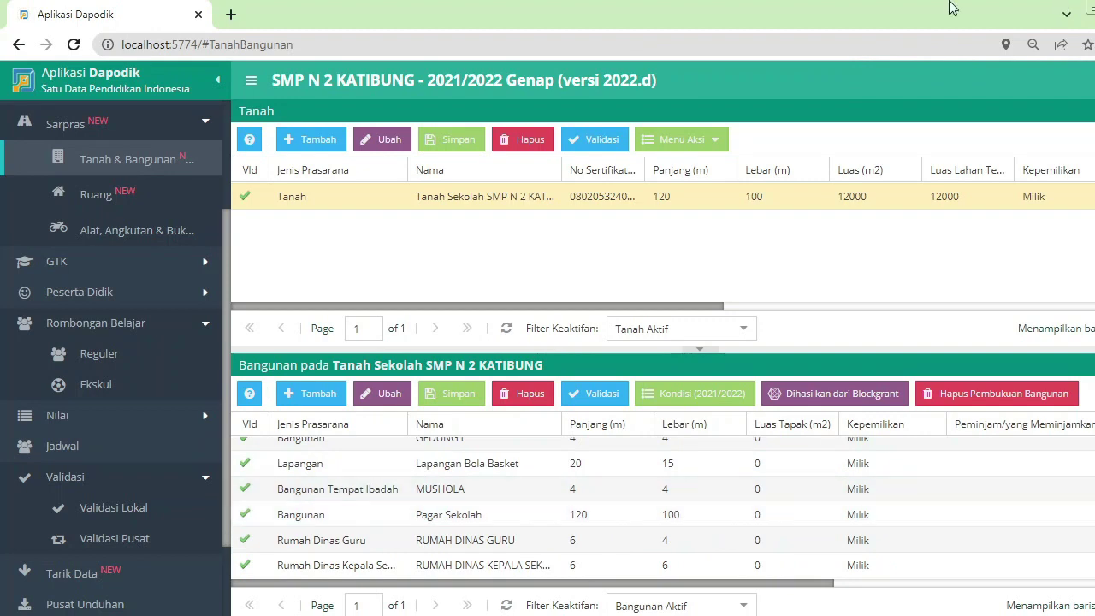
click(156, 501)
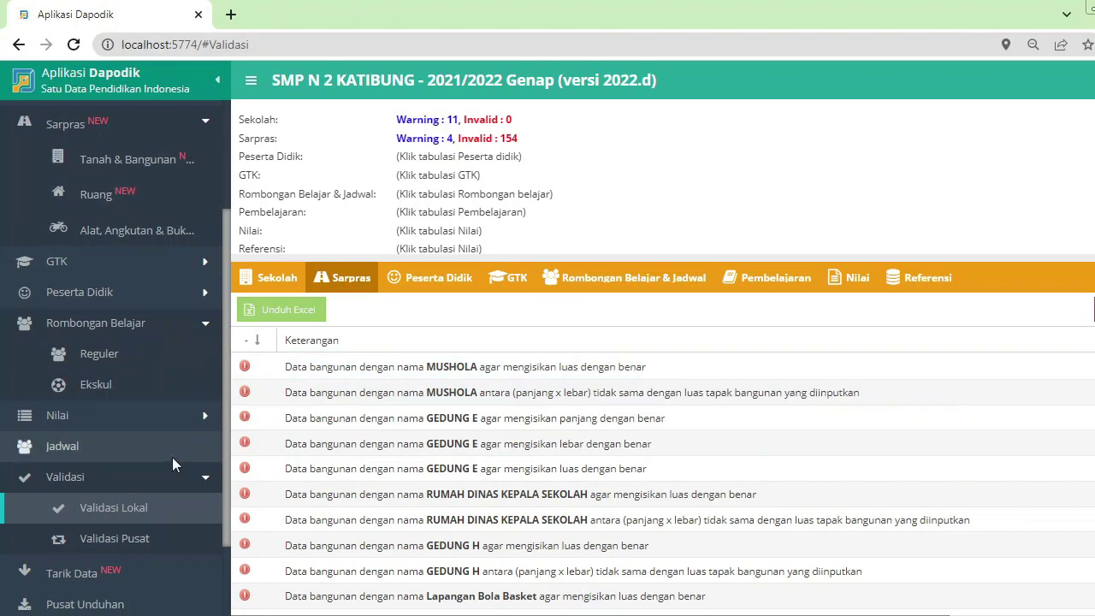
Step: In the land and building data, set the MUSHOLA building's footprint area (Luas tapak bangunan) to 16 m2 and save it
scroll(172, 456, up, 2)
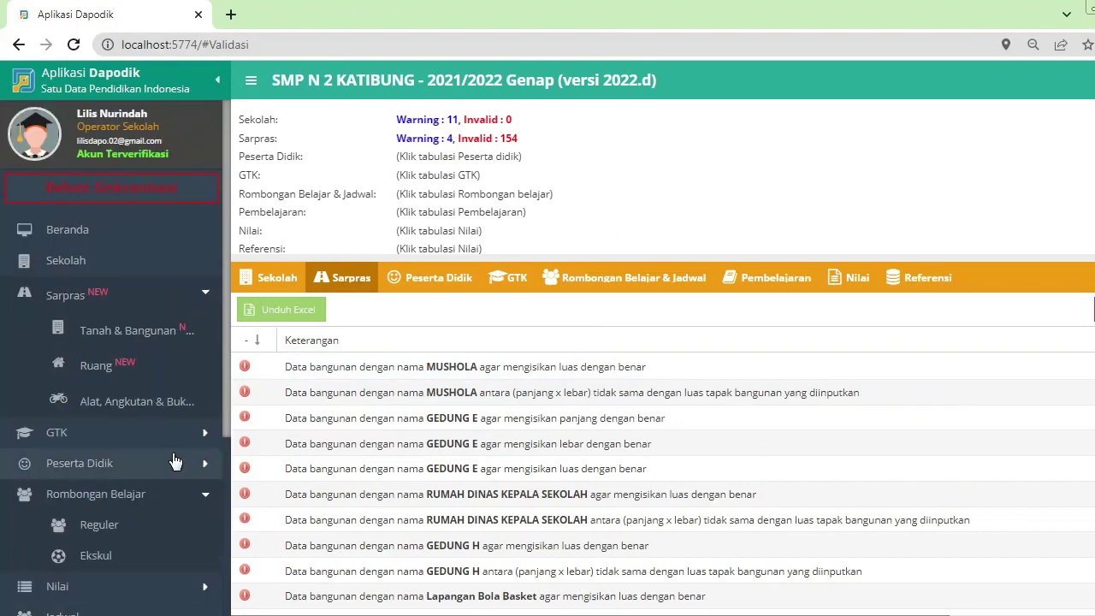
click(156, 330)
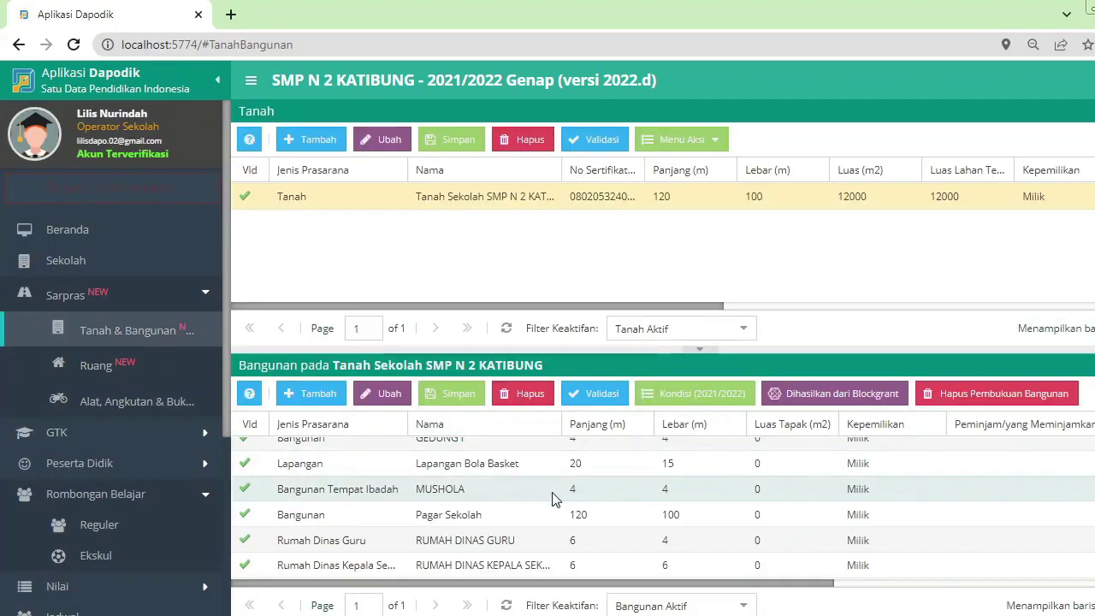
click(547, 495)
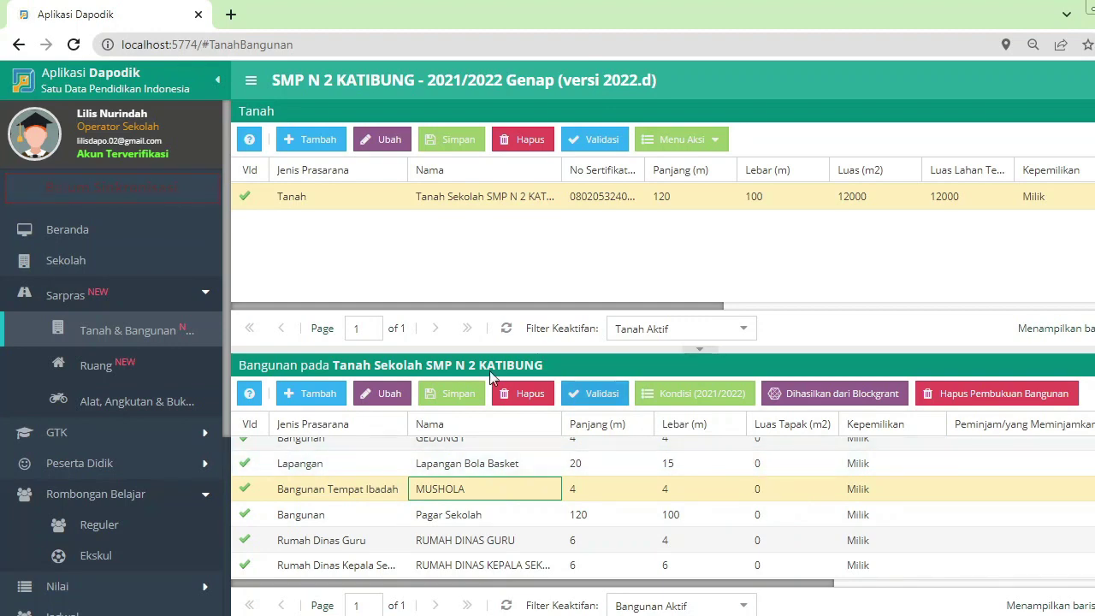
click(389, 394)
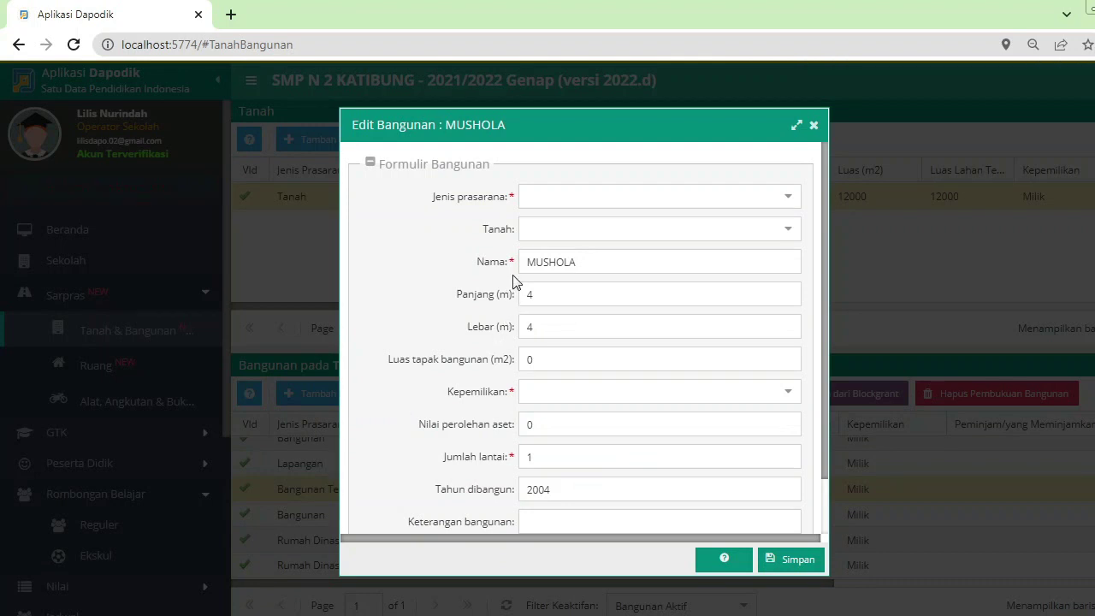
click(543, 361)
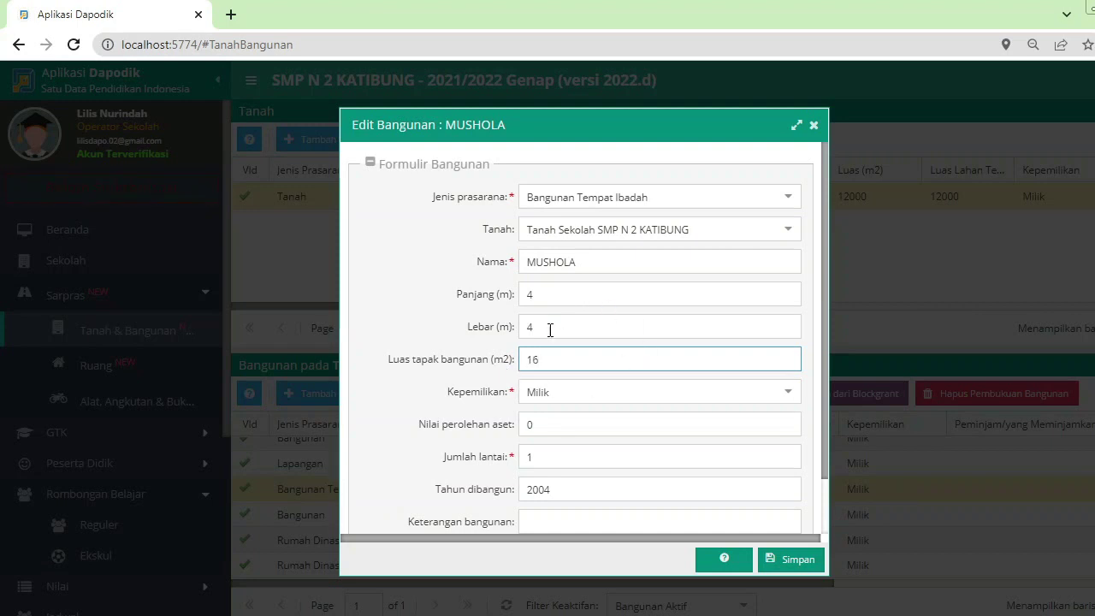
scroll(684, 430, down, 1)
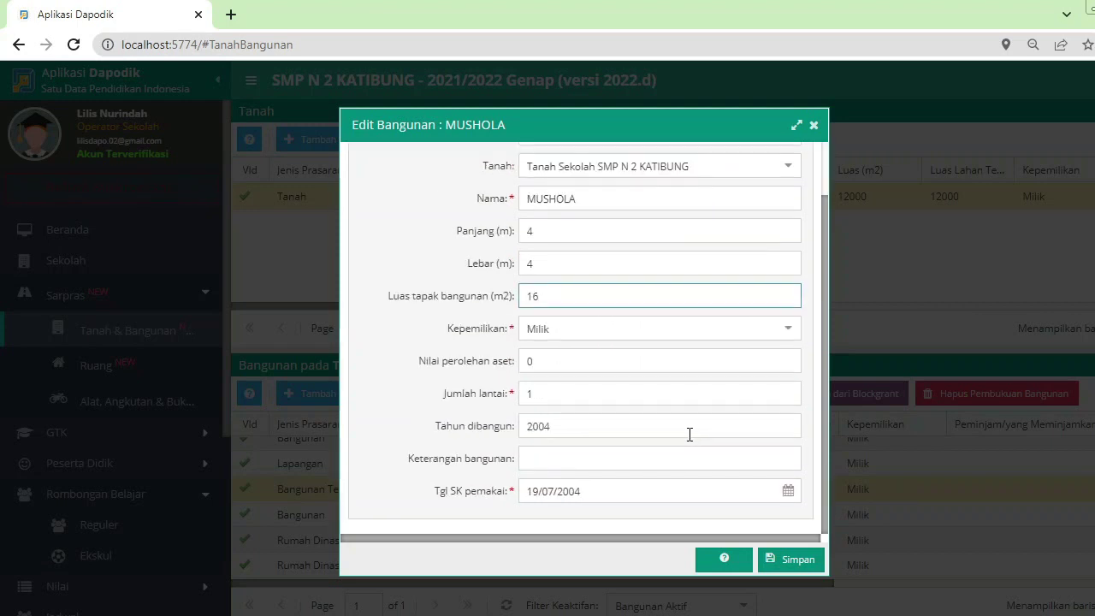
click(785, 559)
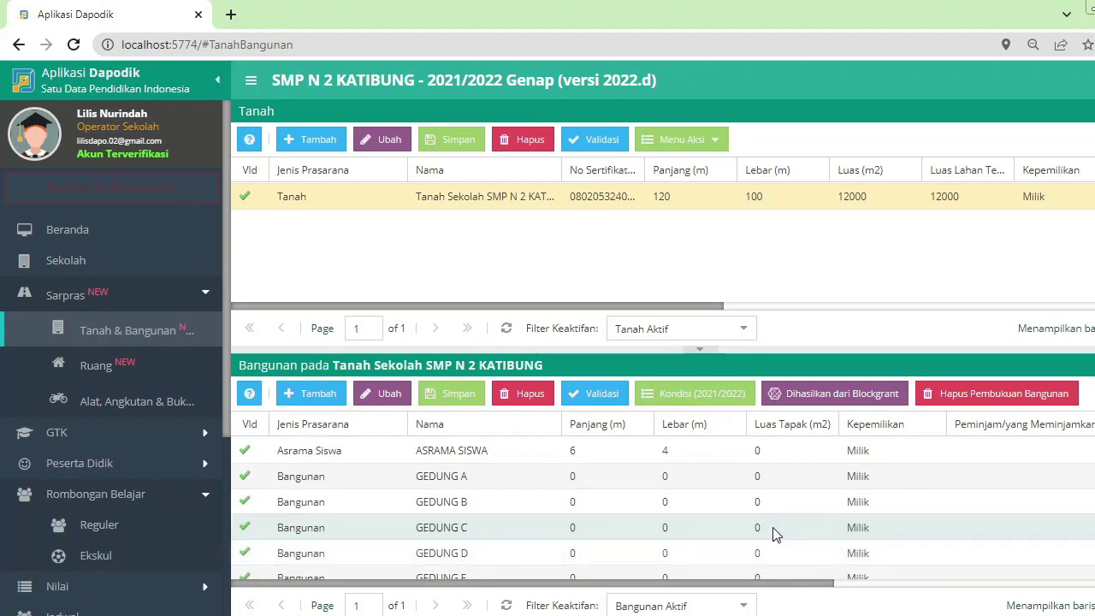
Step: Check the MUSHOLA row in the building list and recheck the Sarpras findings in the local validation
scroll(613, 502, down, 3)
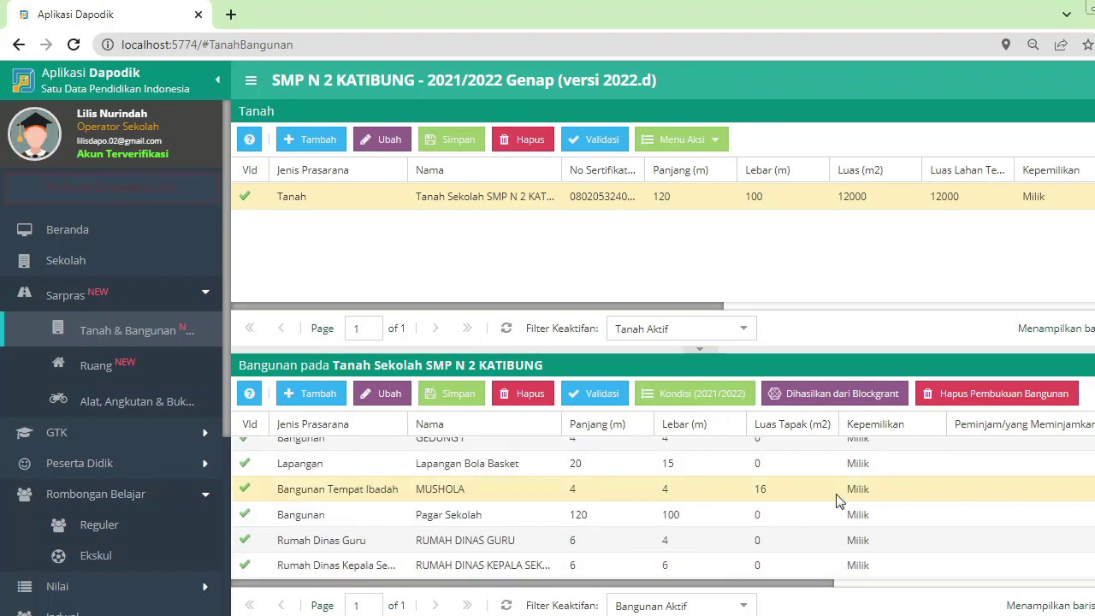
scroll(140, 514, down, 3)
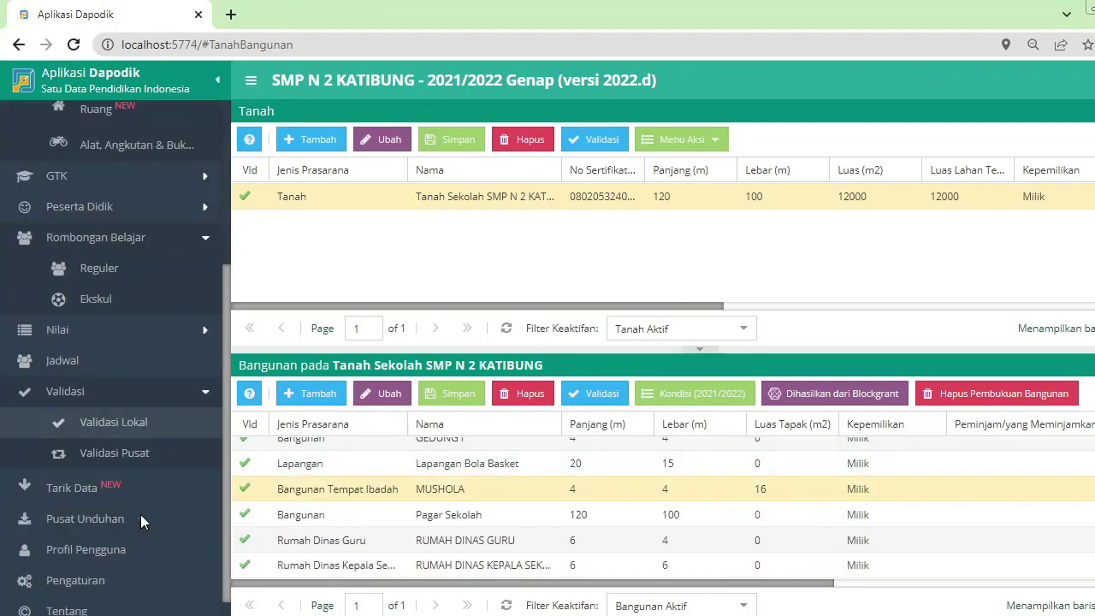
click(169, 418)
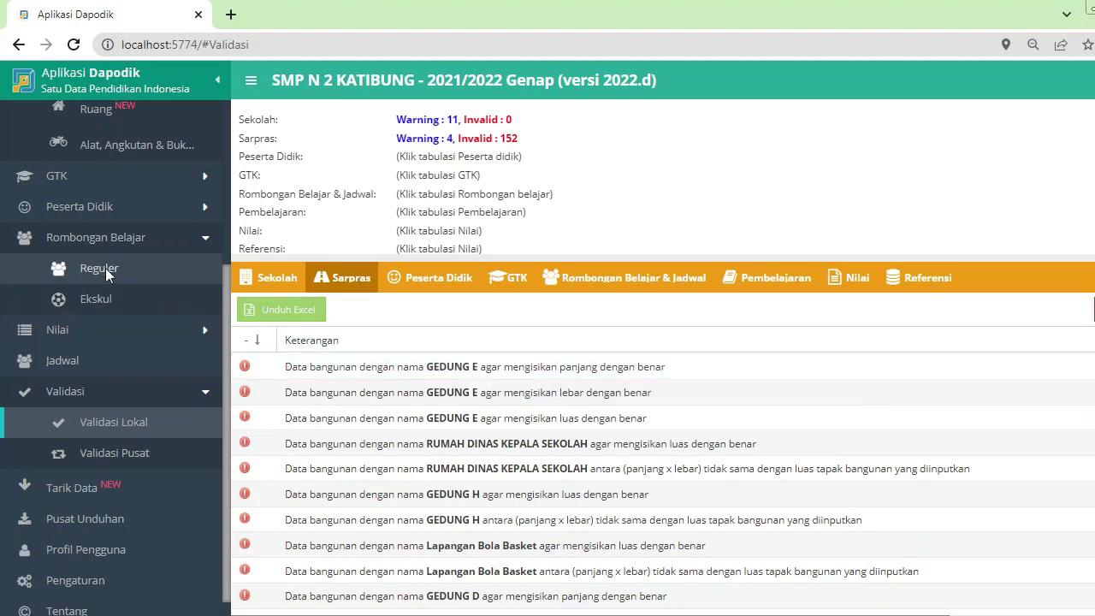
Step: Edit the GEDUNG E building in the land and building data, setting its width (Lebar) to 9 m and length (Panjang) to 27 m
scroll(139, 255, up, 2)
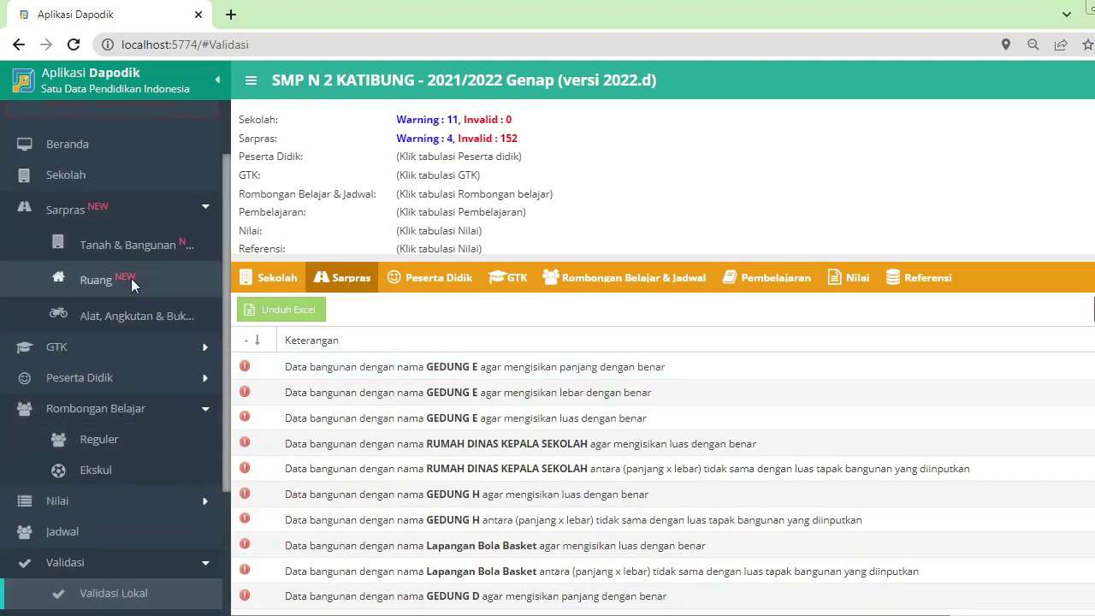
click(145, 249)
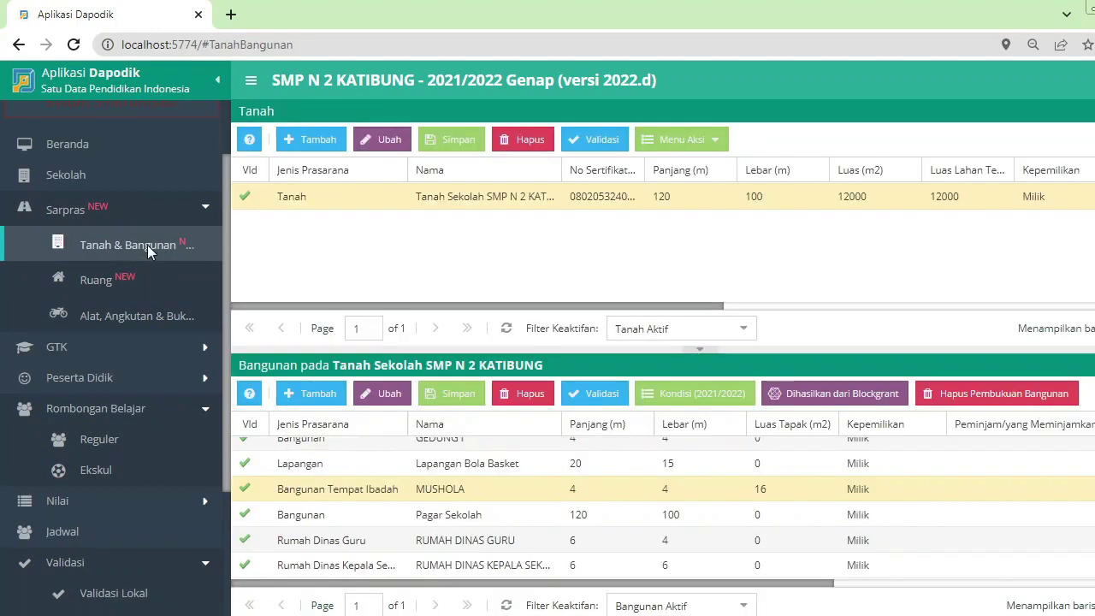
click(525, 541)
scroll(527, 541, up, 3)
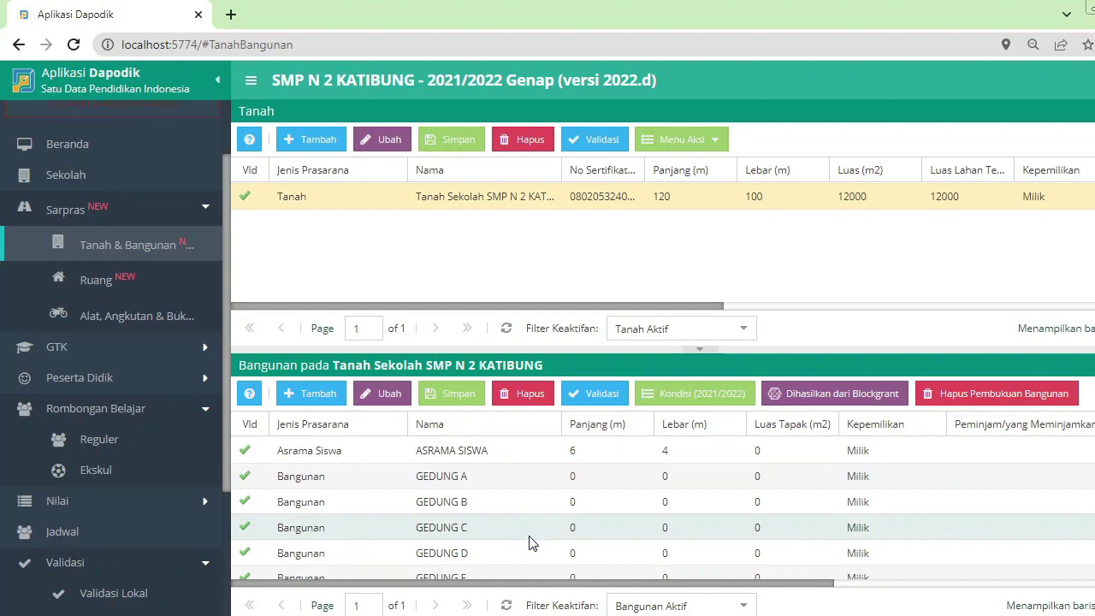
click(501, 577)
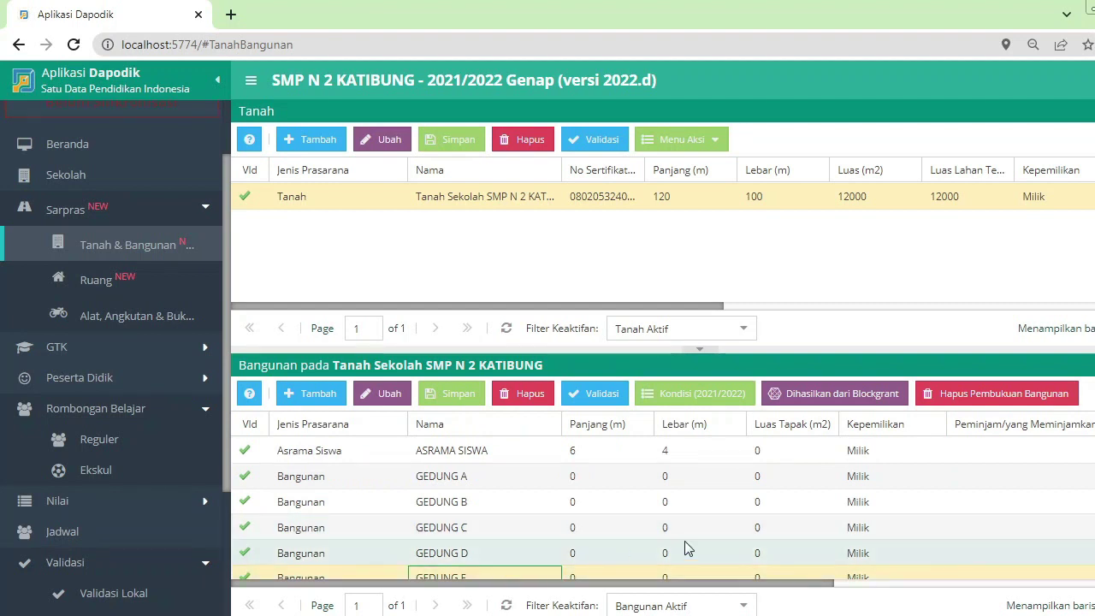
scroll(684, 540, down, 2)
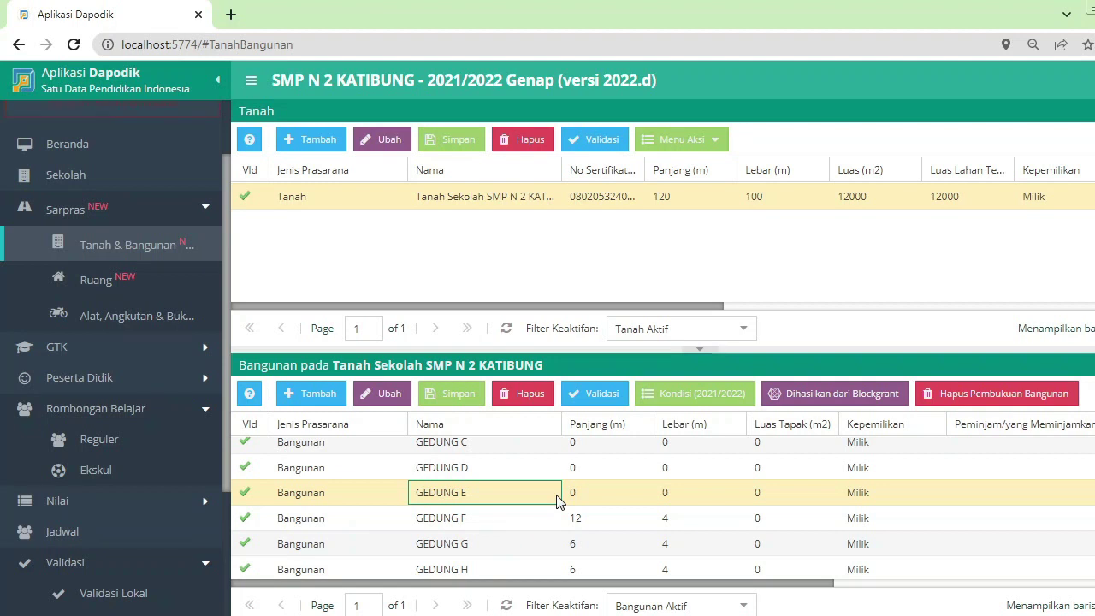
click(389, 395)
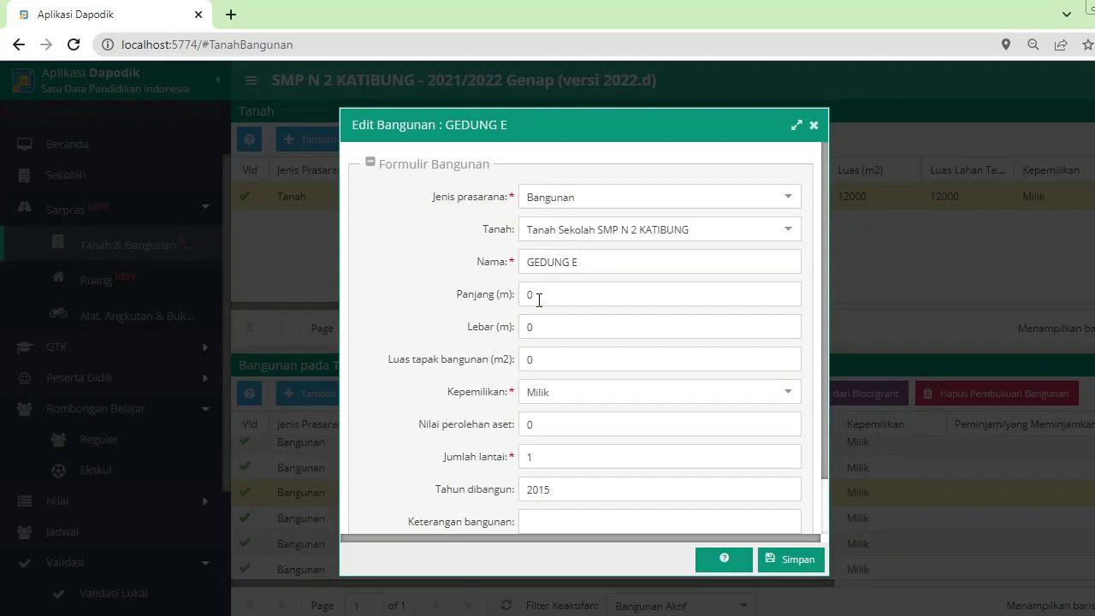
click(503, 333)
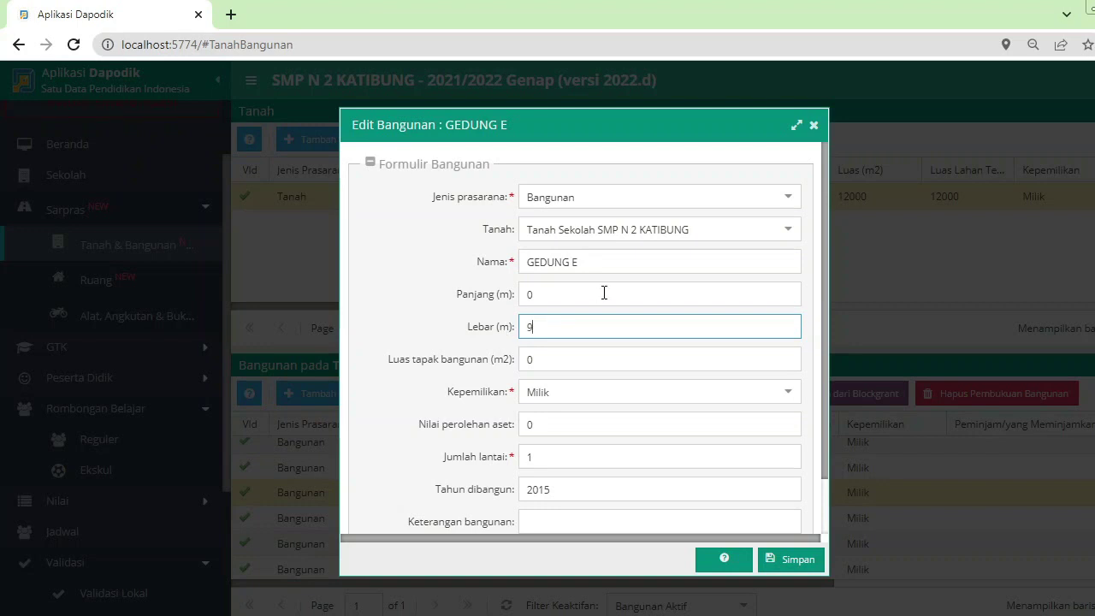
click(549, 298)
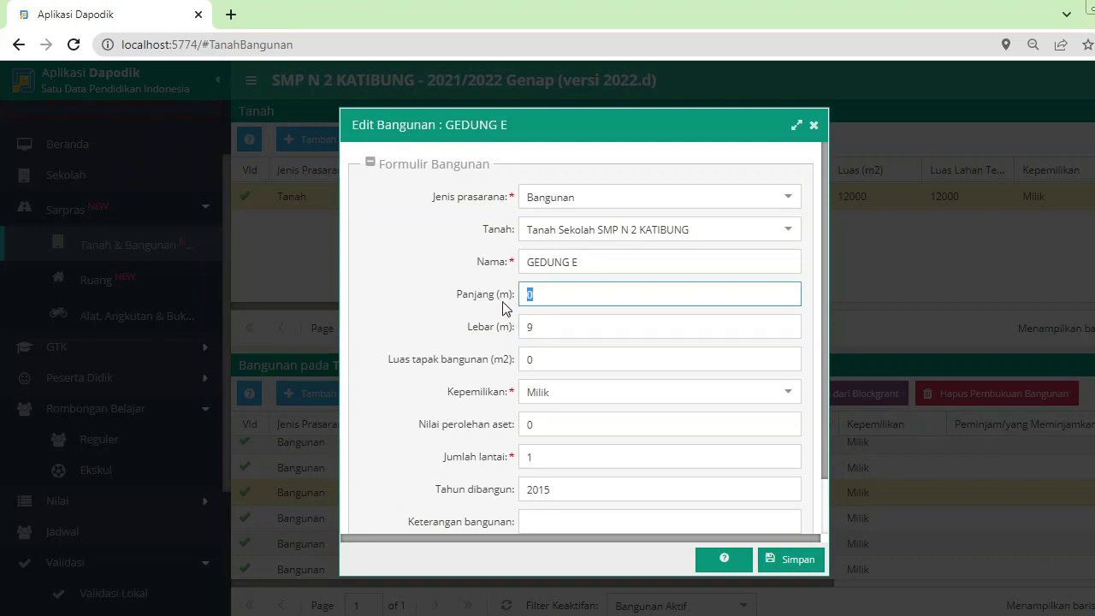
text(27)
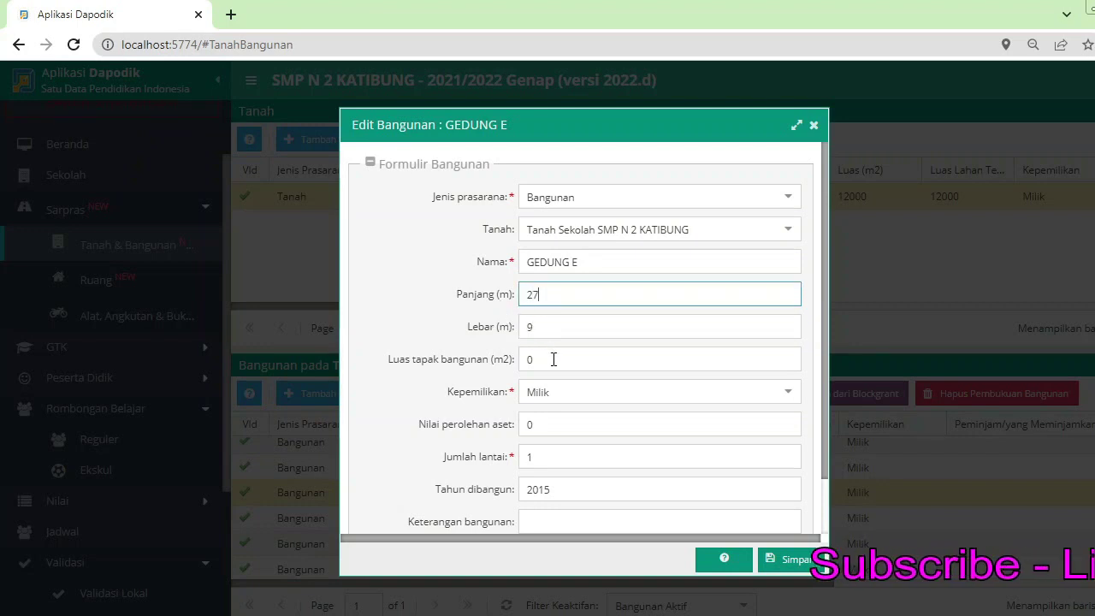
Step: Switch to the Windows Calculator and multiply 27 by 9 to work out GEDUNG E's footprint area
click(553, 359)
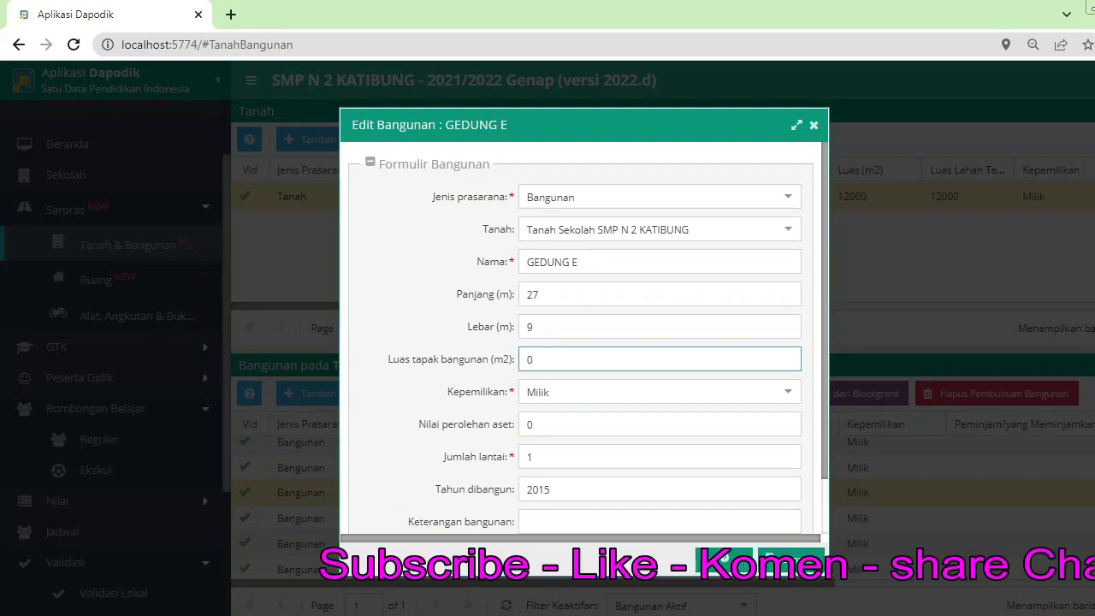
key(super)
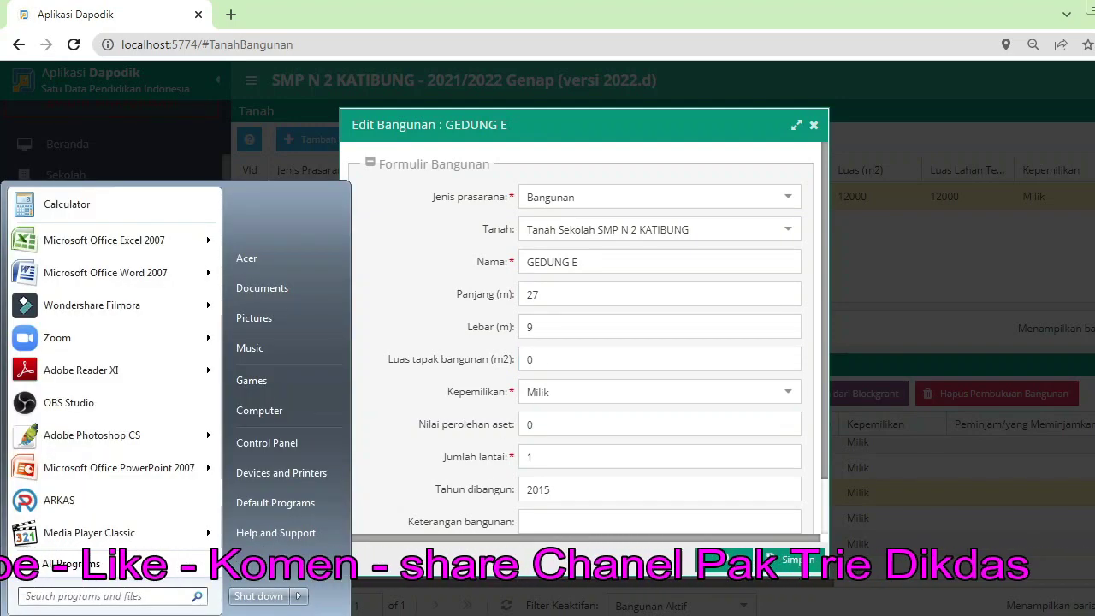
text(kalku)
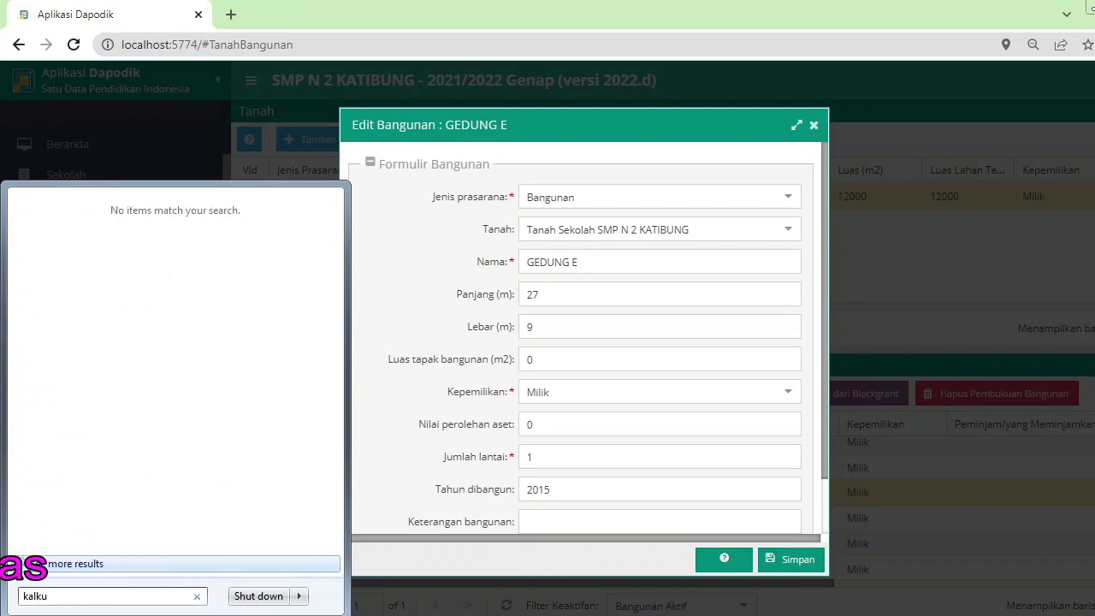
key(BackSpace)
key(BackSpace)
text(calc)
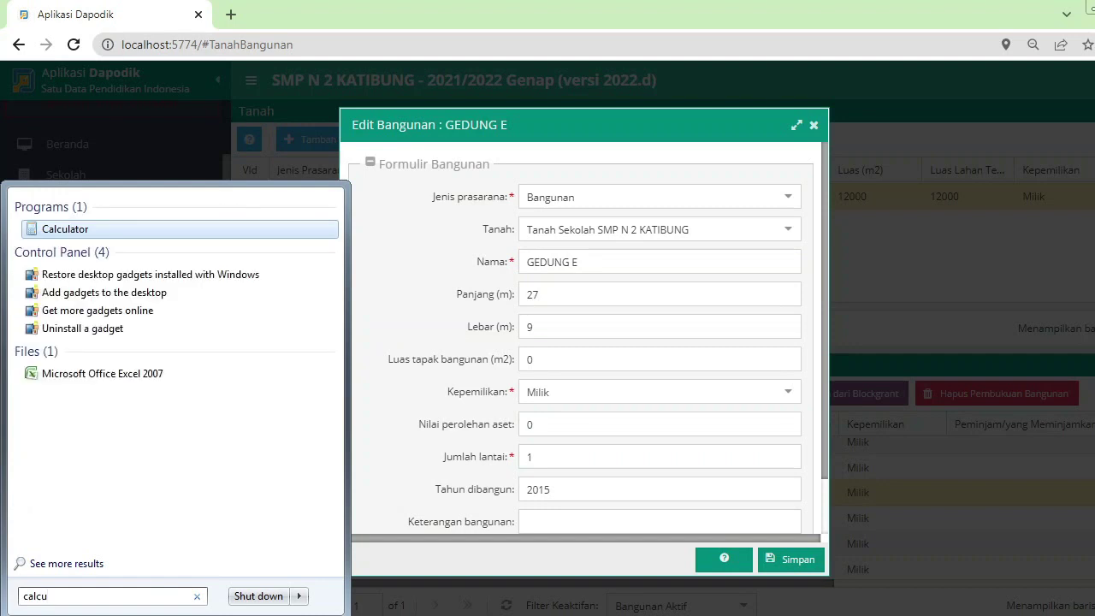
click(94, 234)
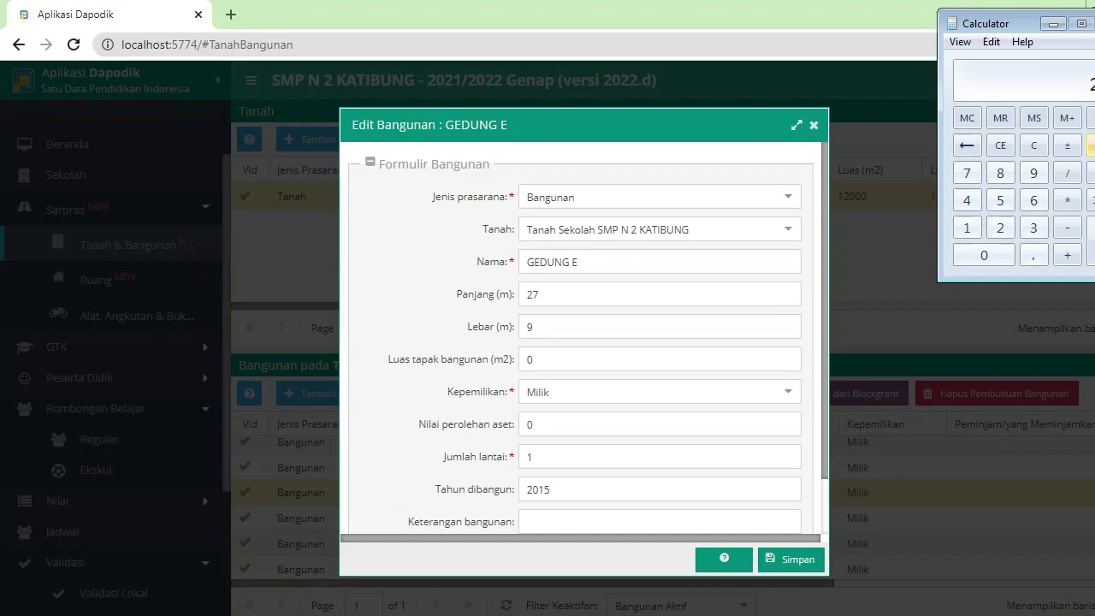
click(966, 146)
click(967, 173)
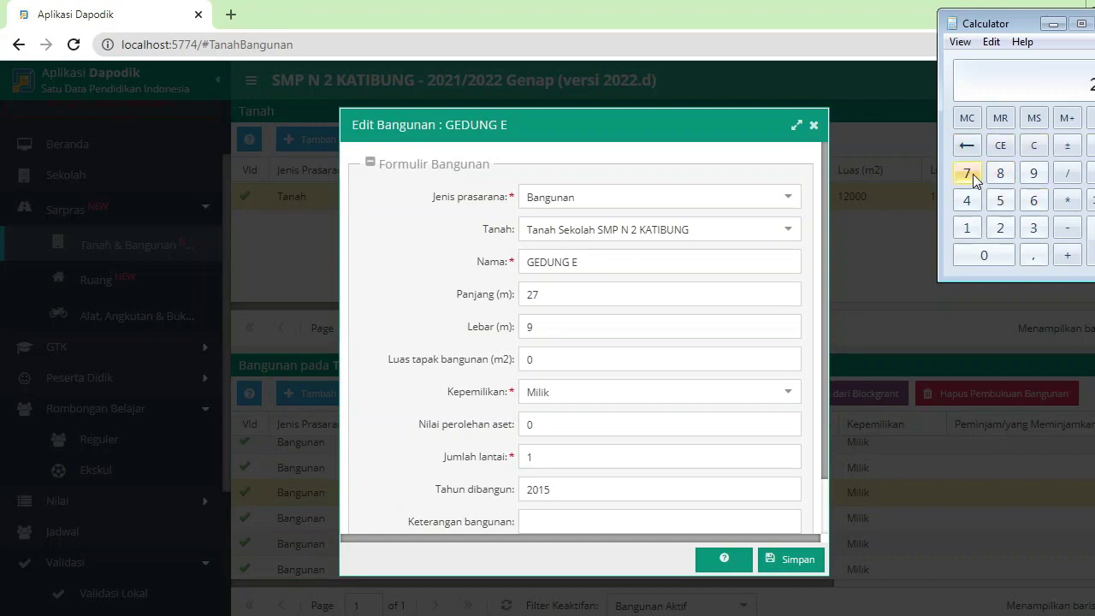
click(1064, 203)
click(1035, 173)
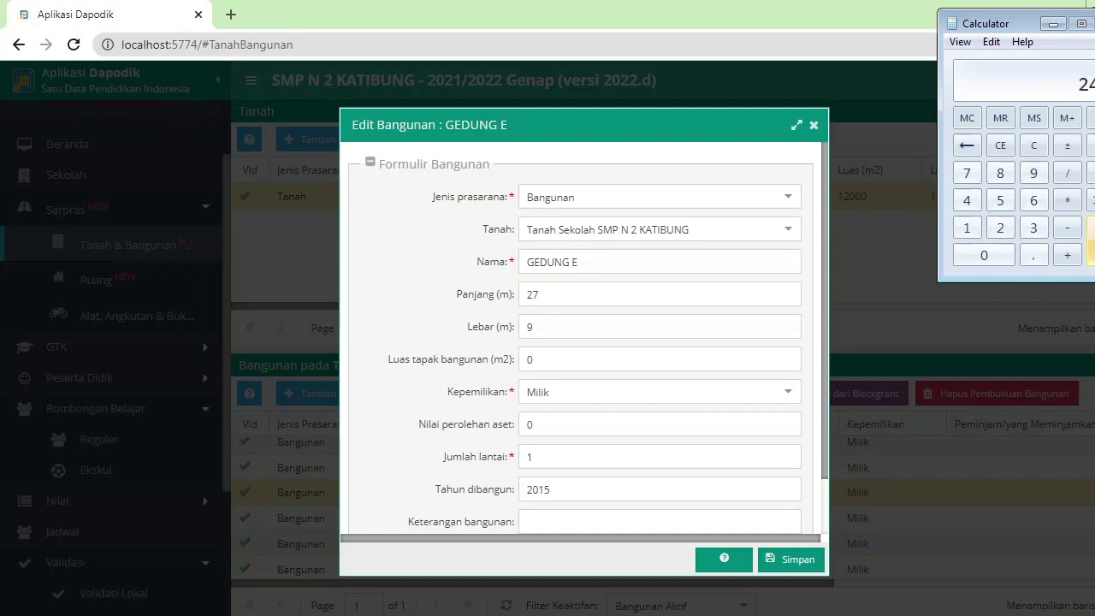
Step: Back in the Dapodik form, set GEDUNG E's footprint area (Luas tapak bangunan) to 243 m2 and save the building
click(543, 363)
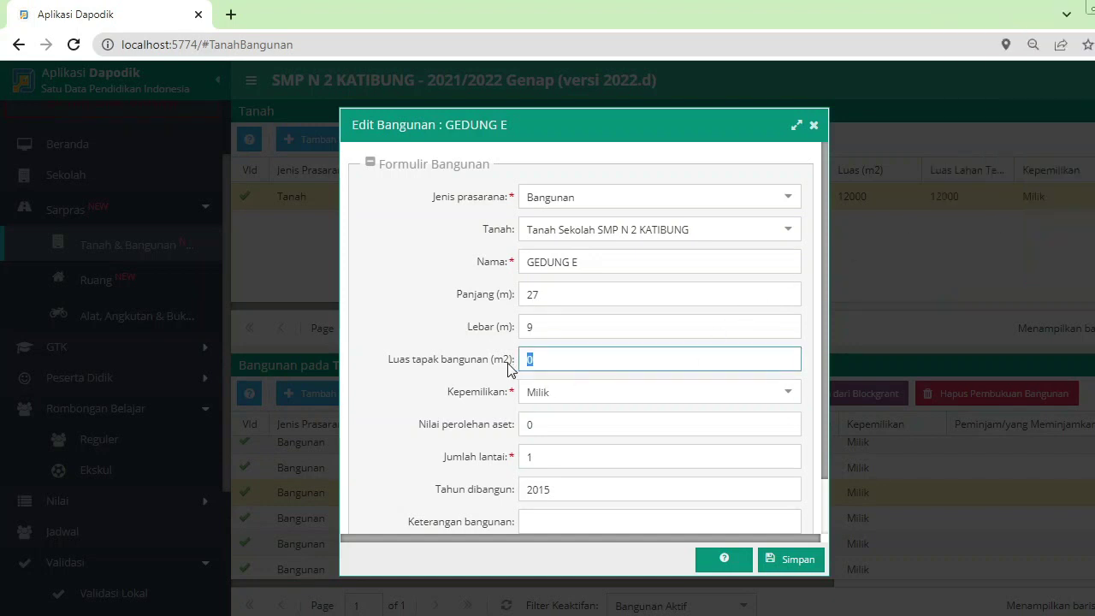
key(alt+Tab)
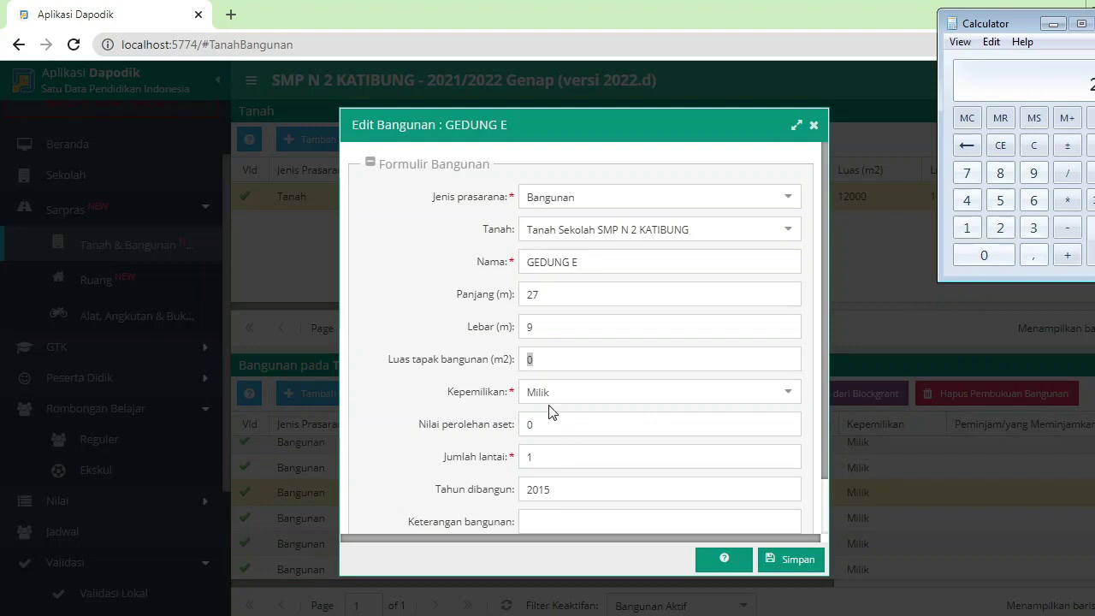
key(alt+Tab)
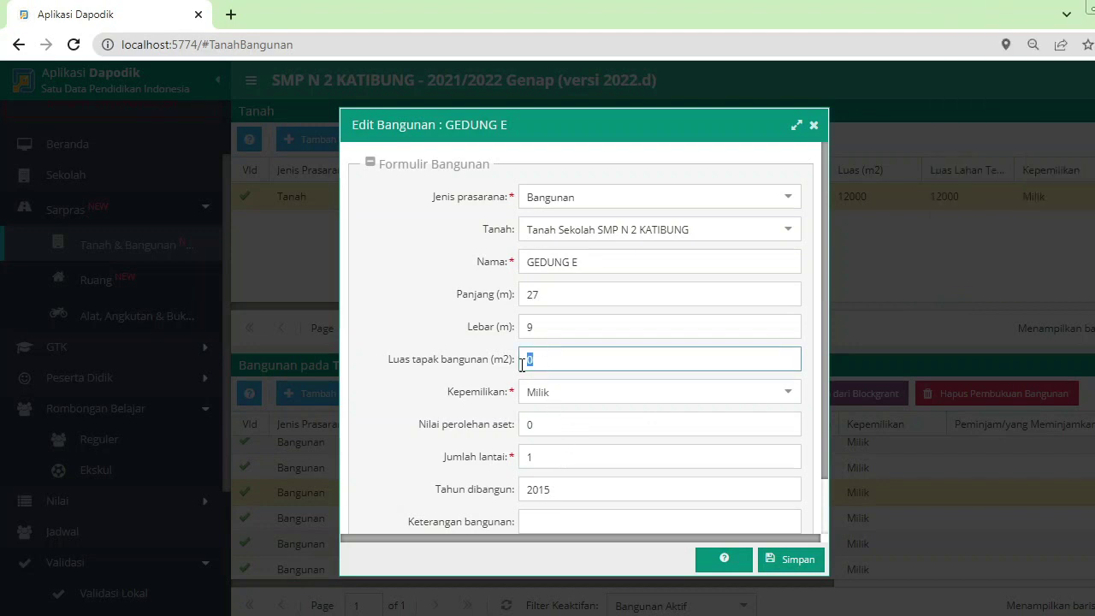
text(243)
scroll(573, 451, down, 2)
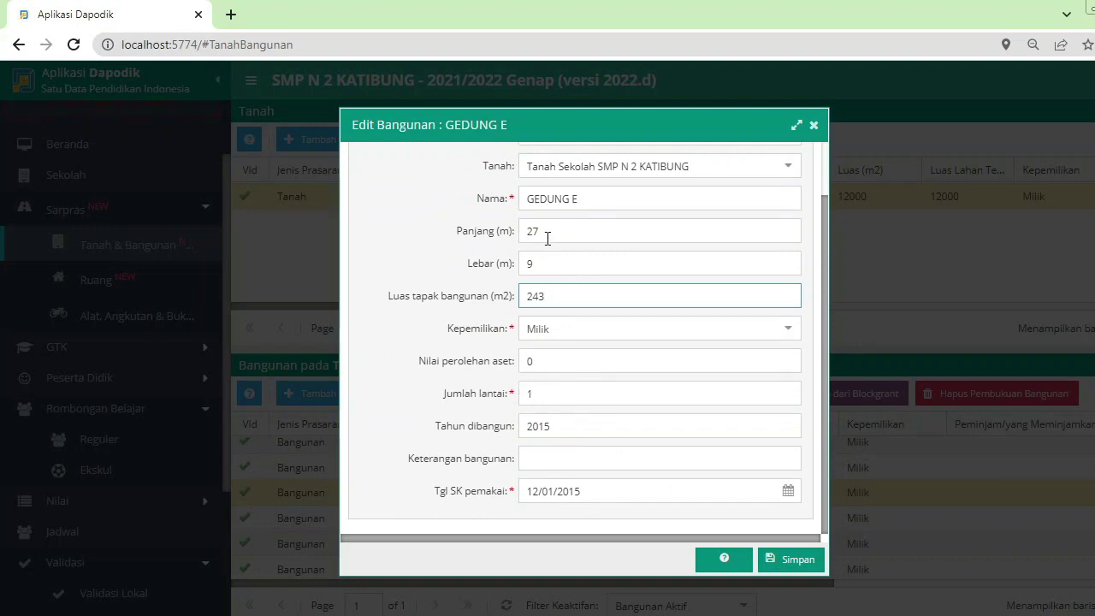
click(800, 559)
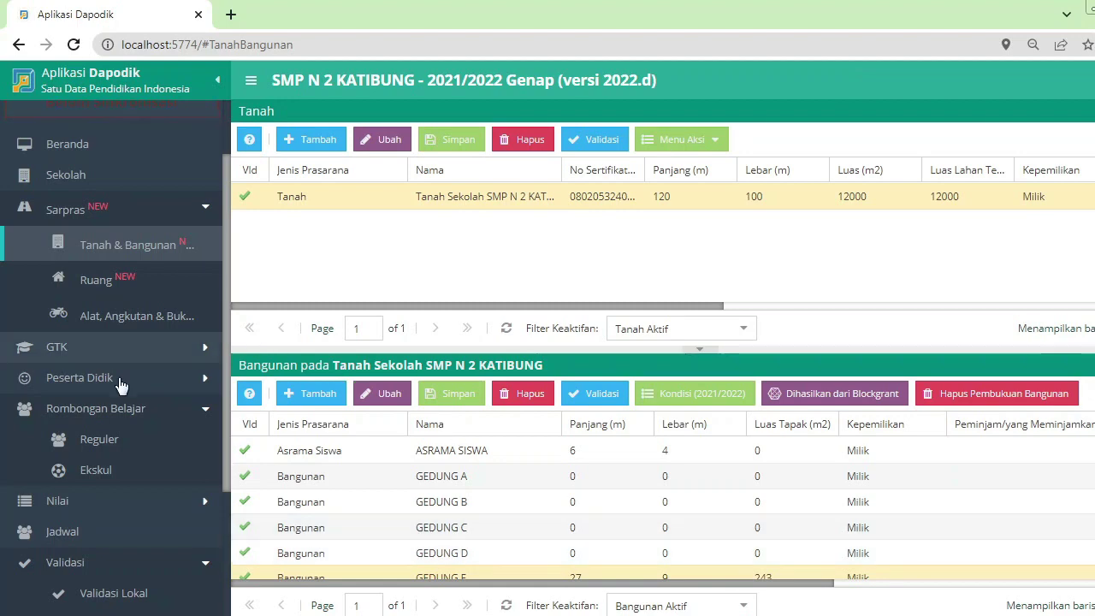
Step: Rerun the local validation and review the remaining Sarpras findings for the buildings
click(126, 599)
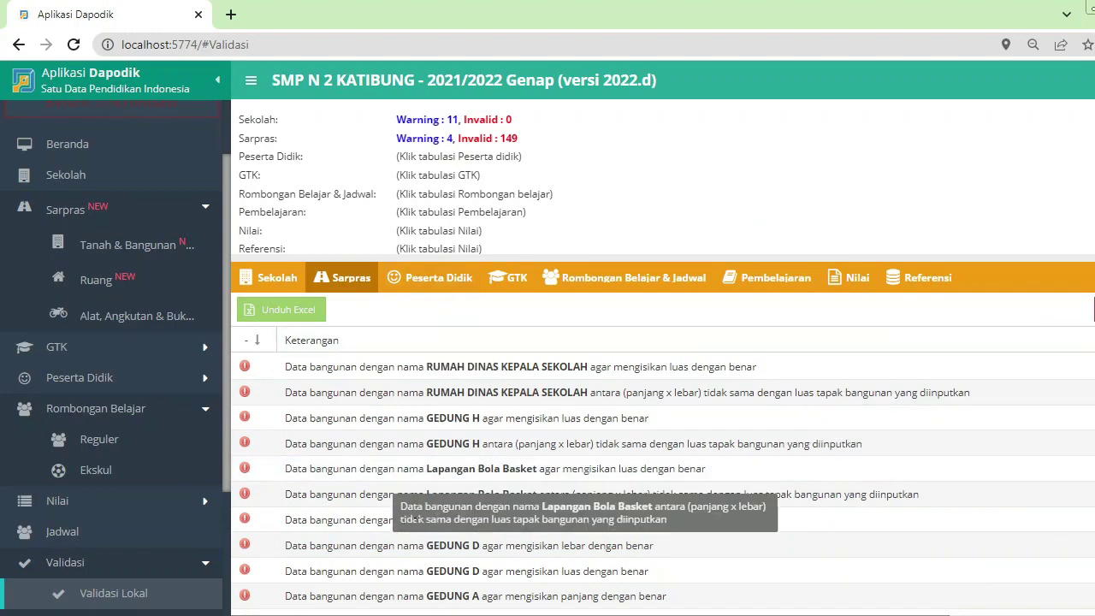
scroll(598, 445, down, 1)
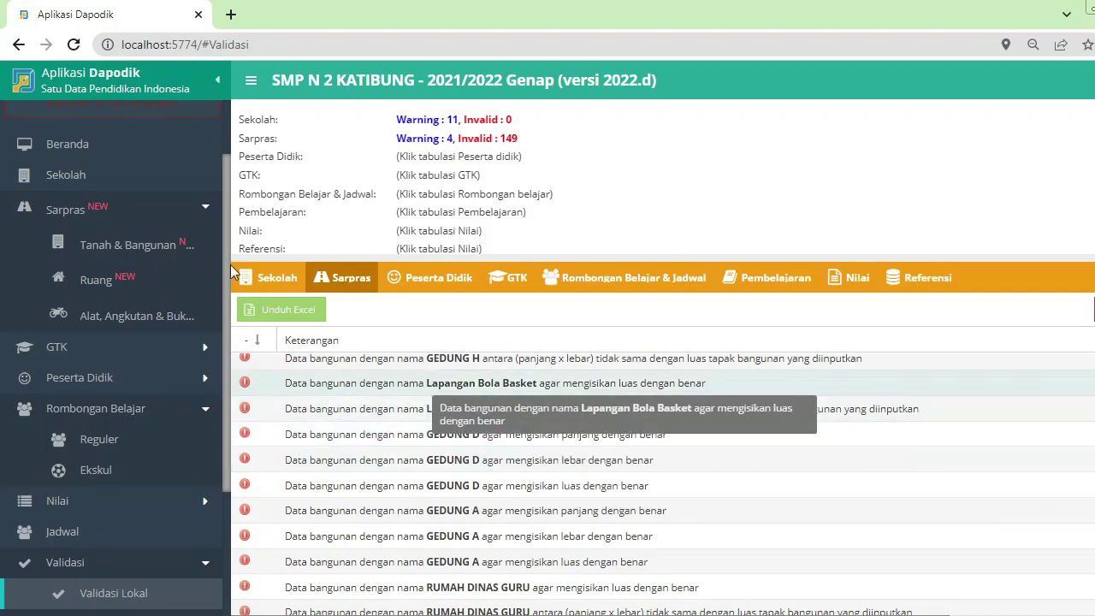
Step: Edit the GEDUNG D building in the land and building data, setting length 27 m, width 9 m and footprint area 243 m2, and save it
click(145, 242)
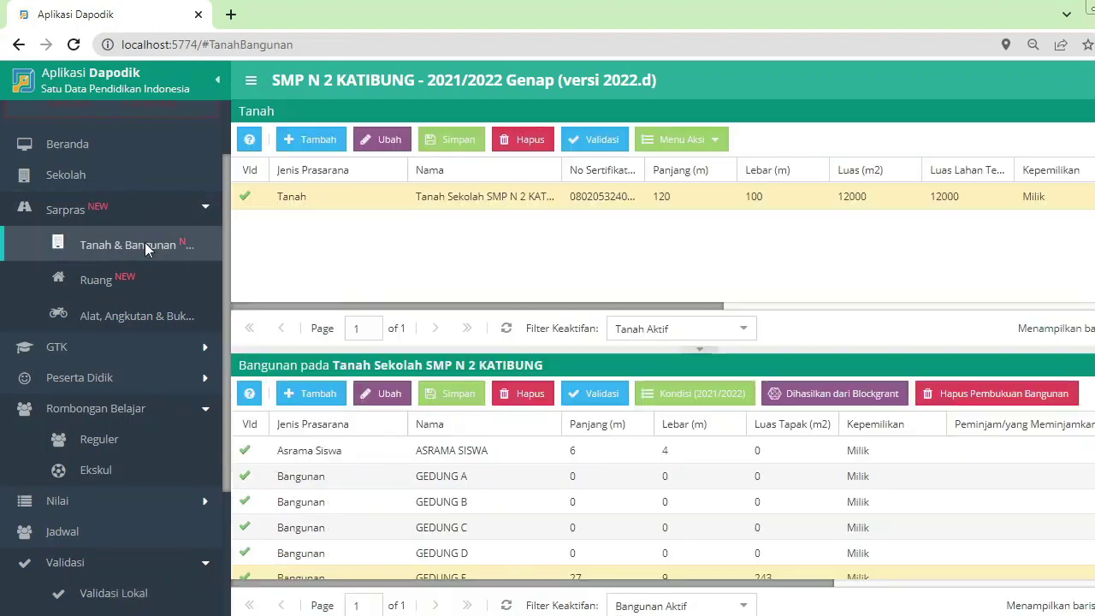
click(524, 554)
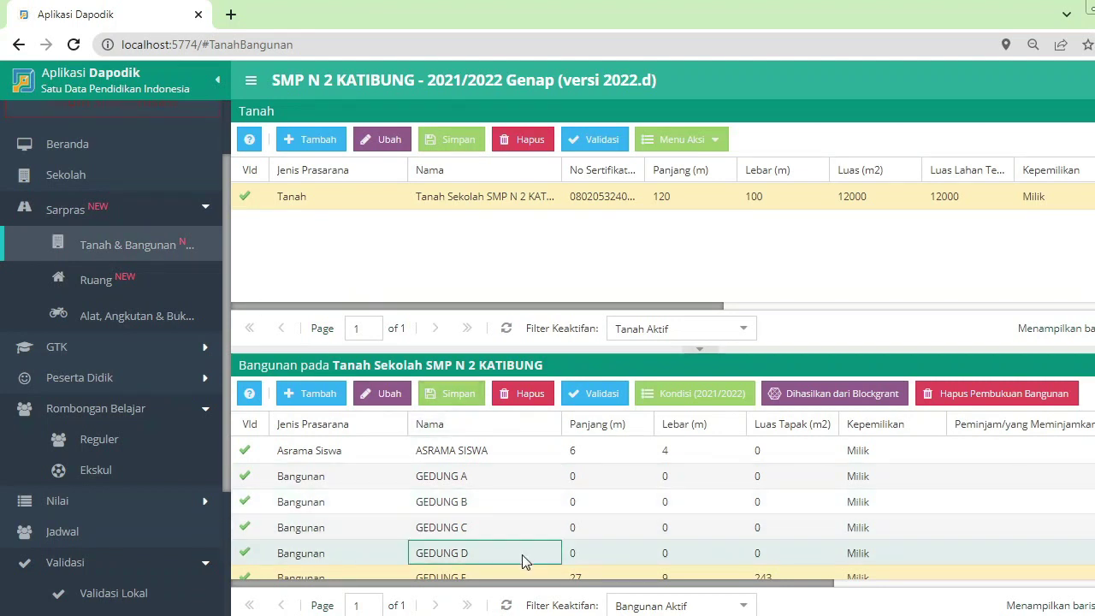
click(385, 398)
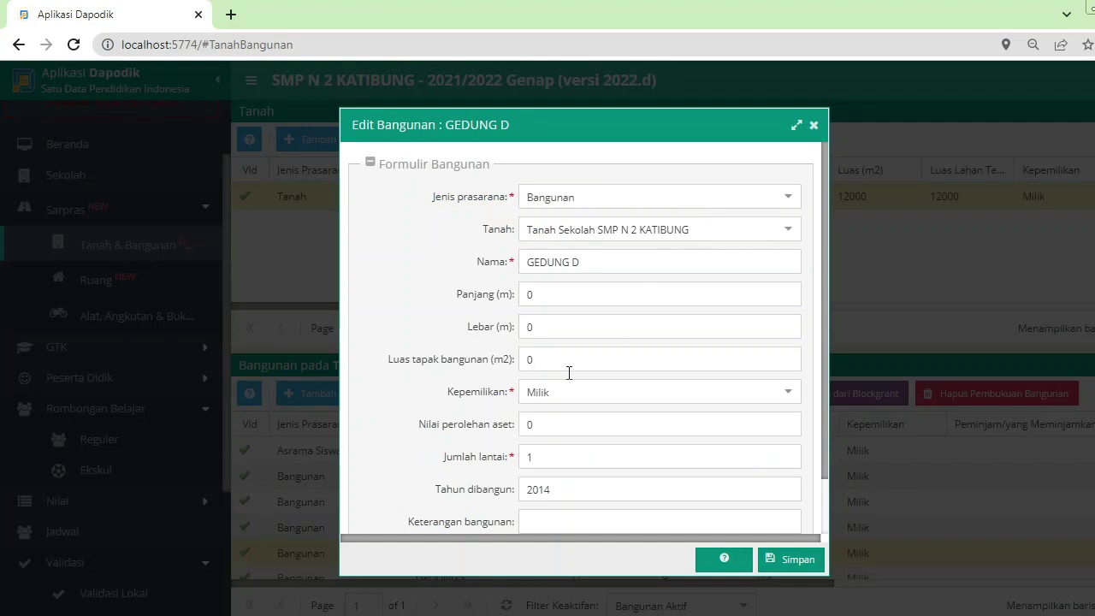
drag(556, 295, 515, 306)
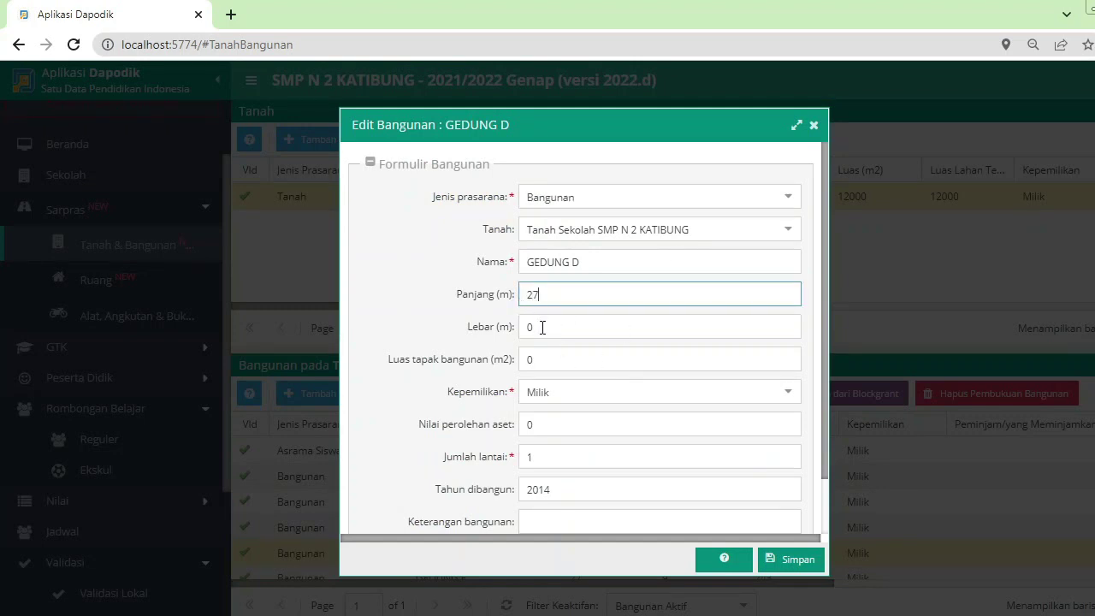
drag(543, 328, 529, 361)
text(9)
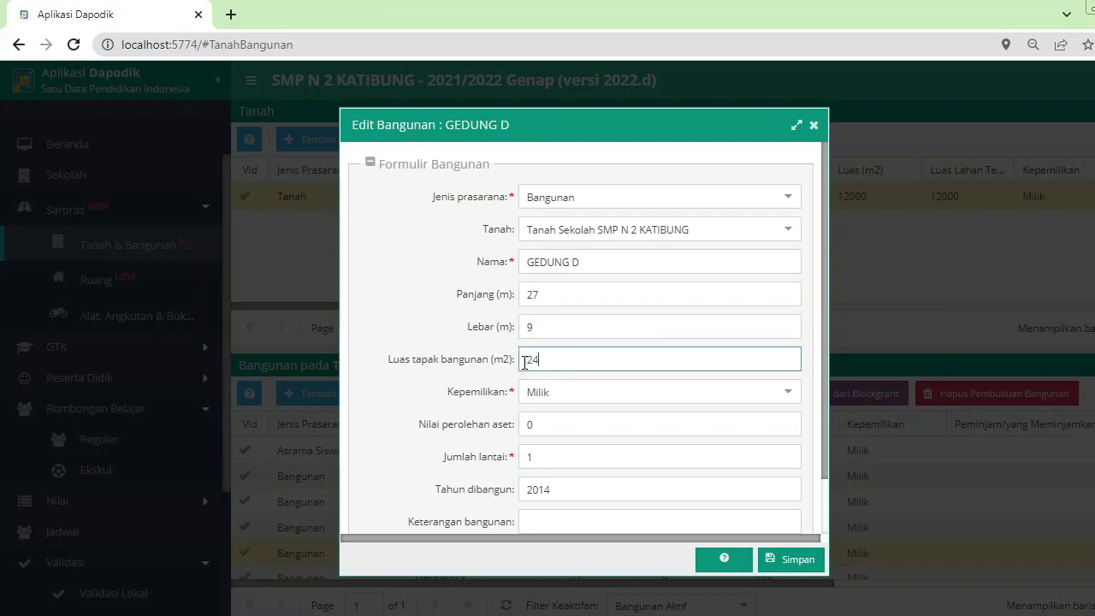
scroll(689, 453, down, 1)
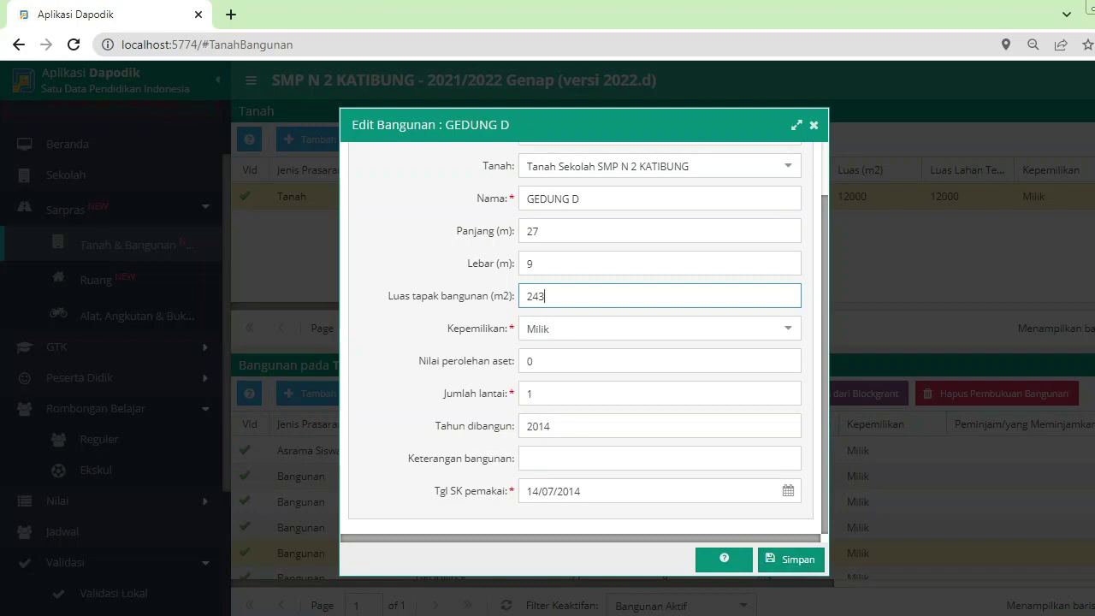
key(alt+Tab)
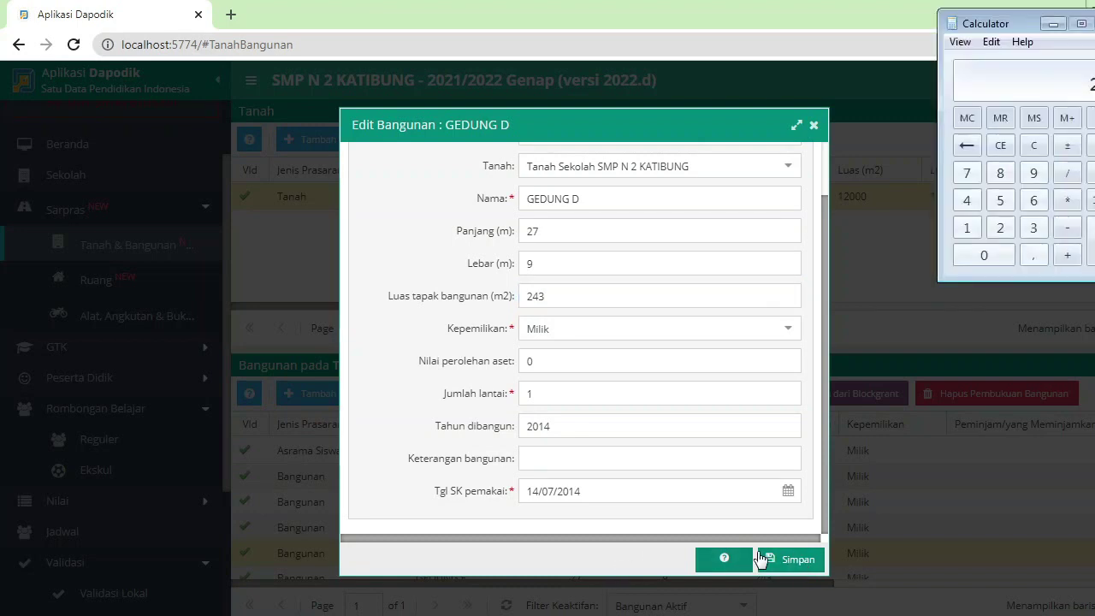
click(788, 559)
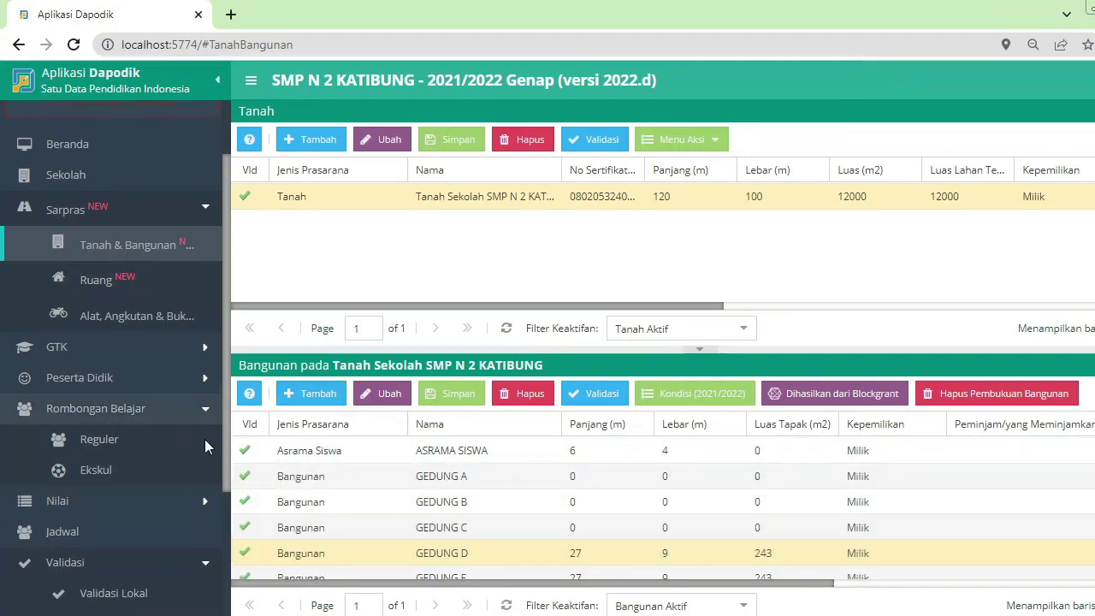
Step: Rerun the local validation and check which buildings still have Sarpras findings after the GEDUNG D correction
click(151, 602)
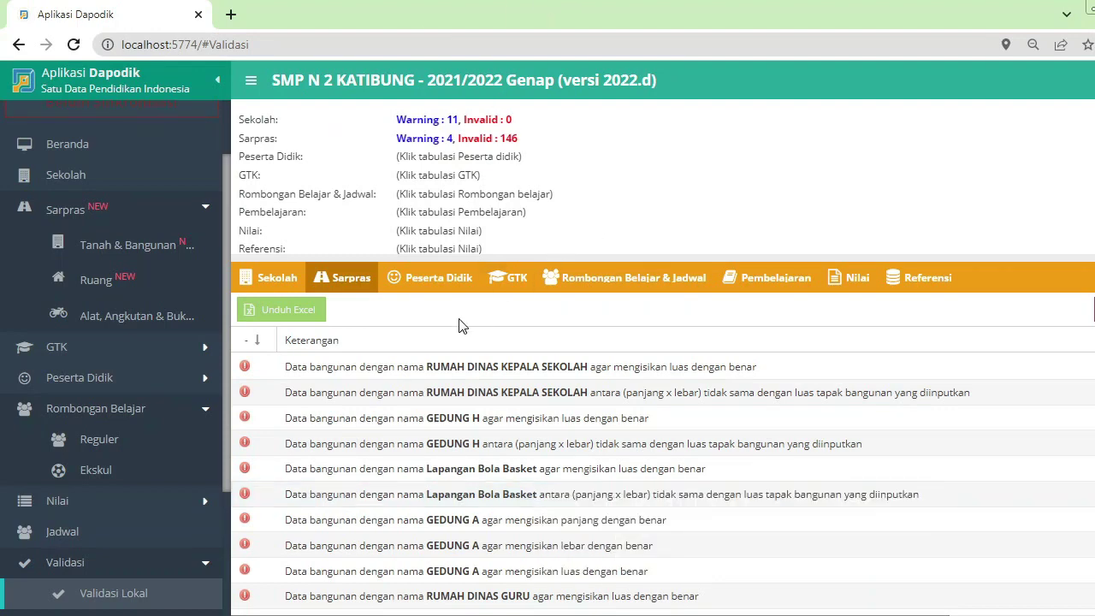
scroll(551, 487, down, 1)
scroll(517, 409, down, 2)
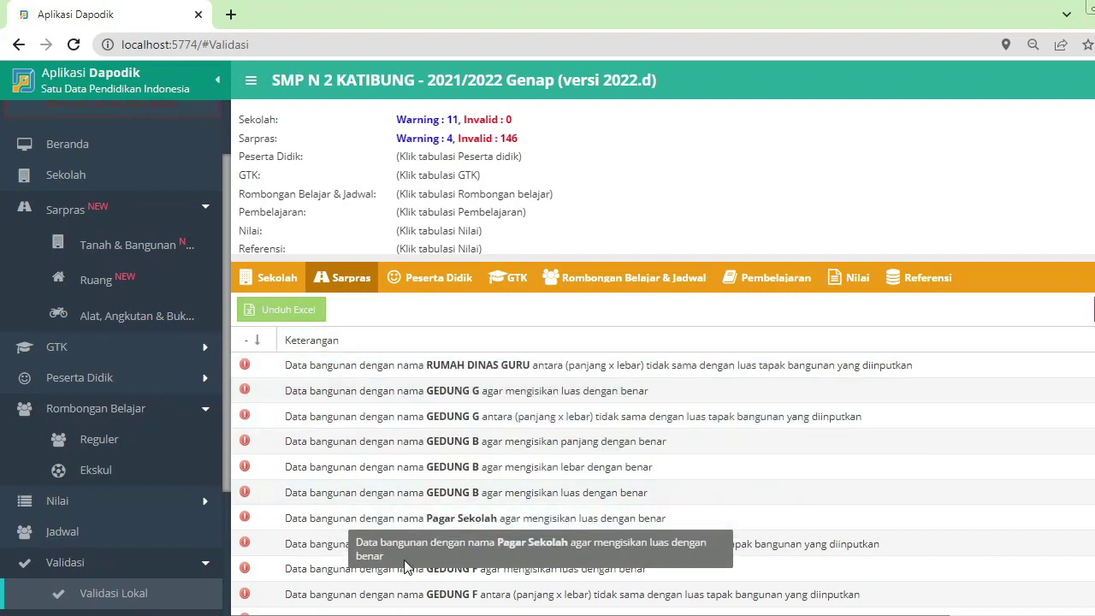
Step: Return to the land and building data and review the length, width and footprint area of every listed building
click(143, 244)
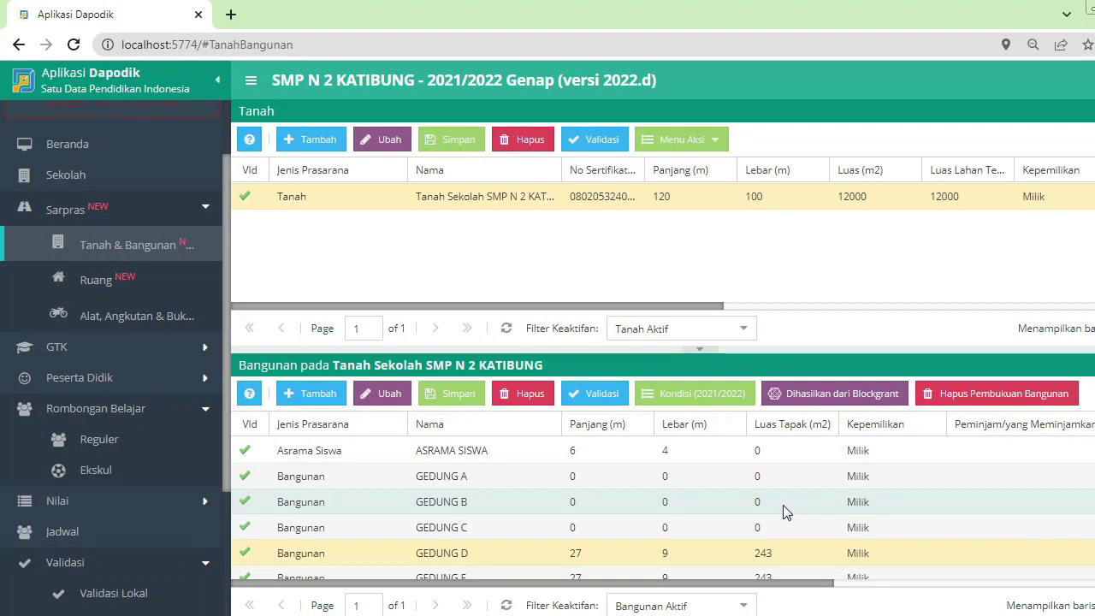
scroll(825, 504, down, 4)
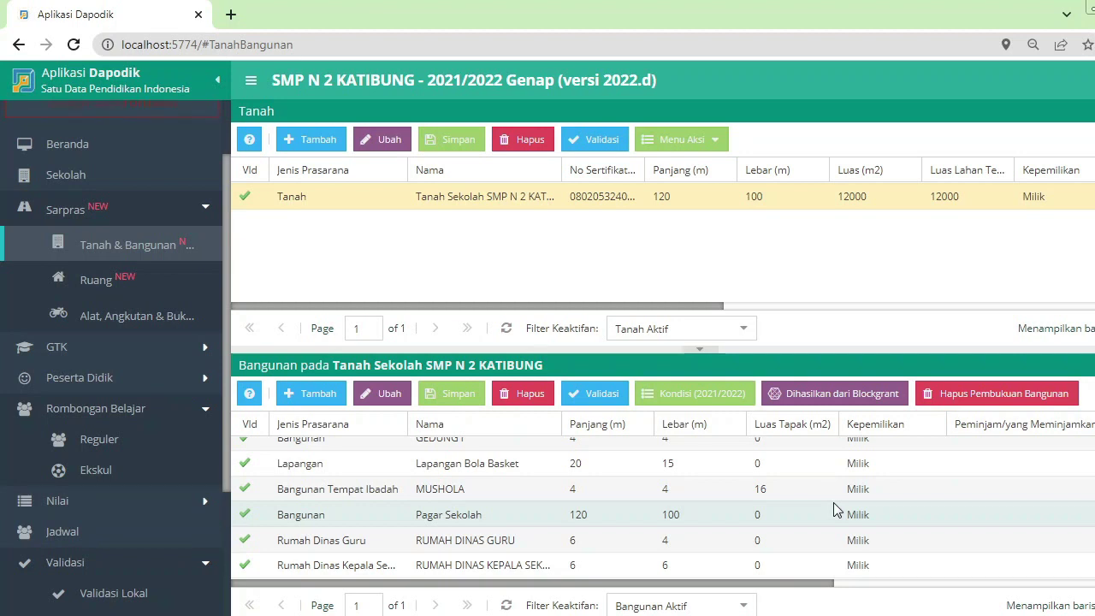
scroll(836, 509, up, 5)
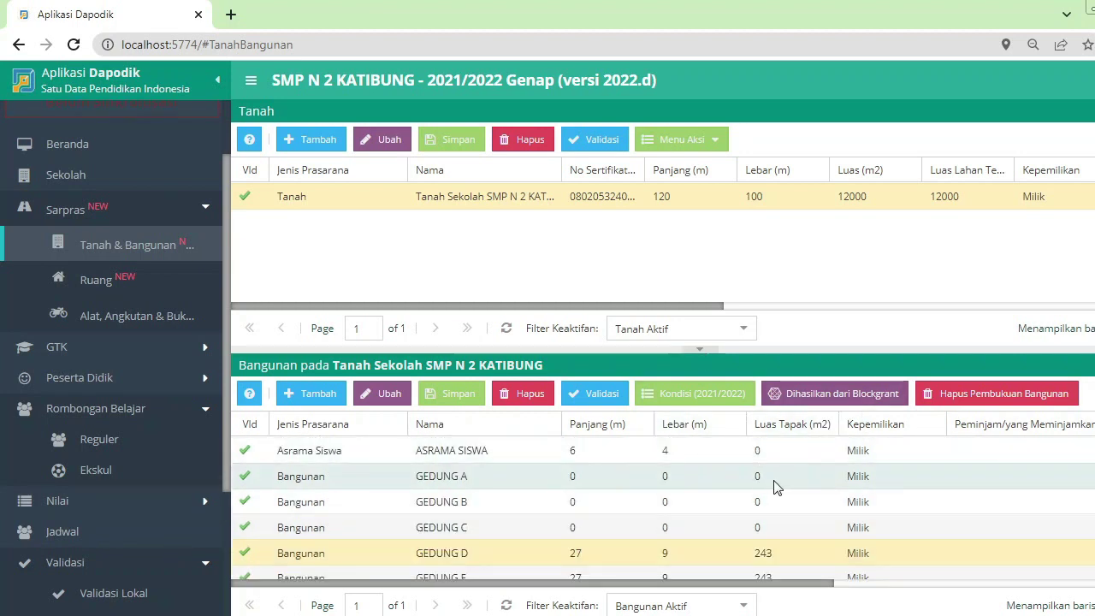